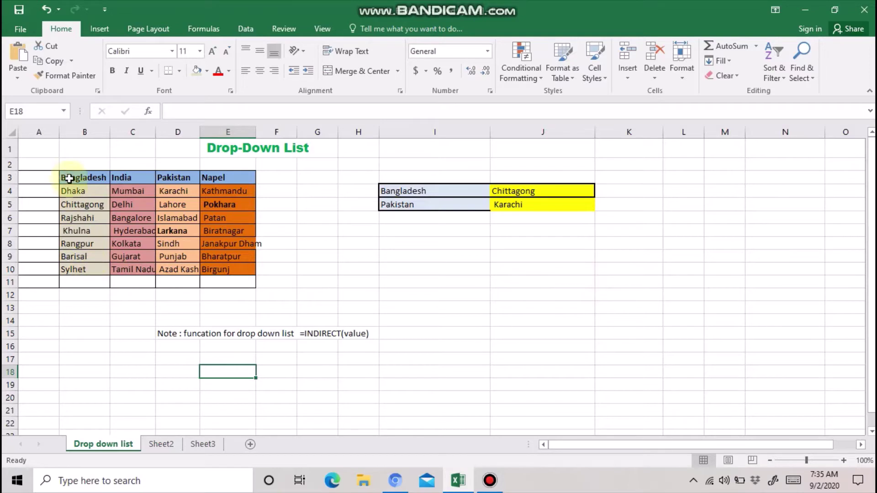
Select the whole country and city table, B3:E11
{"action": "left_click", "coordinate": [101, 179]}
{"action": "left_click_drag", "start_coordinate": [102, 180], "coordinate": [250, 285]}
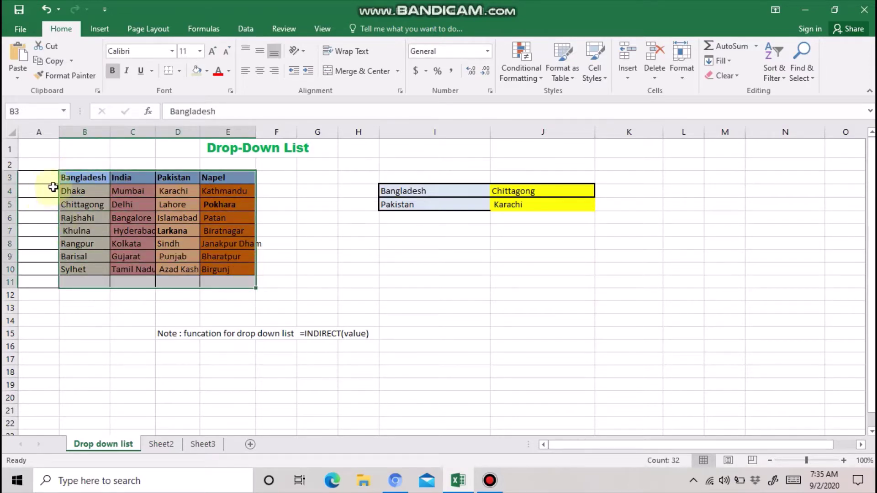
{"action": "left_click_drag", "start_coordinate": [67, 177], "coordinate": [250, 285]}
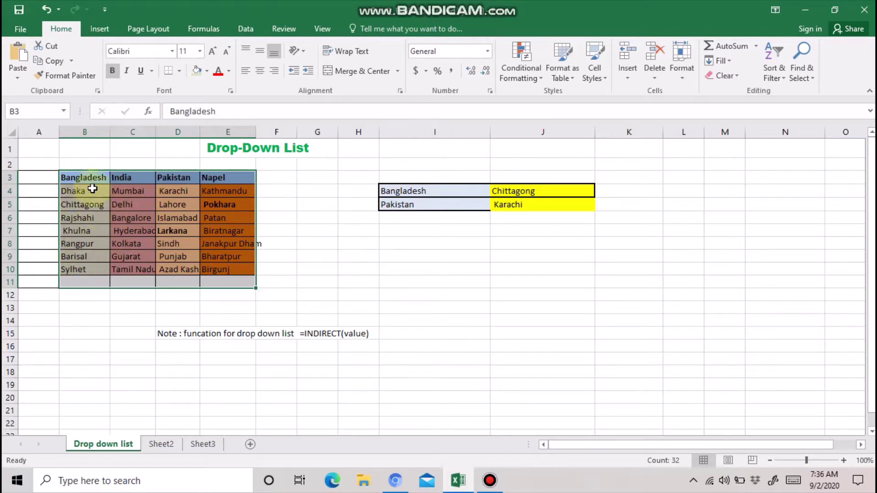
Choose Bangladesh as the country in I4 and Rajshahi as the city in J4 from the drop-down lists
{"action": "left_click", "coordinate": [485, 193]}
{"action": "left_click", "coordinate": [496, 191]}
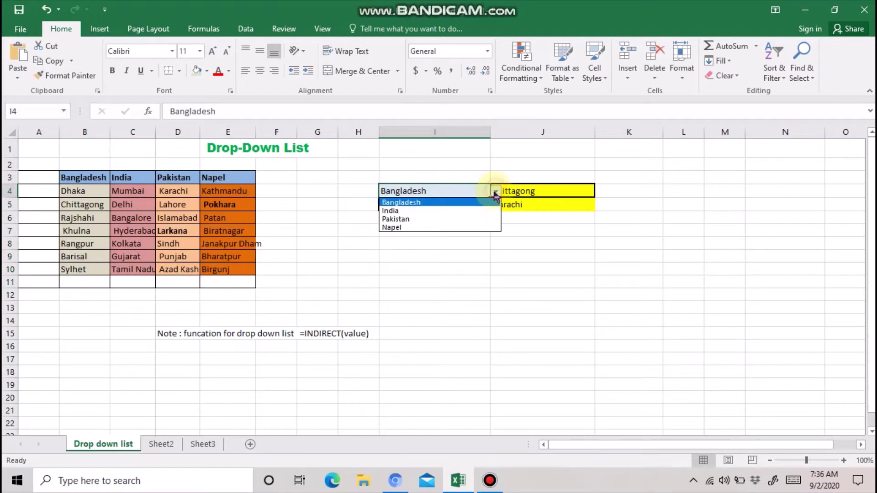
{"action": "left_click", "coordinate": [470, 203]}
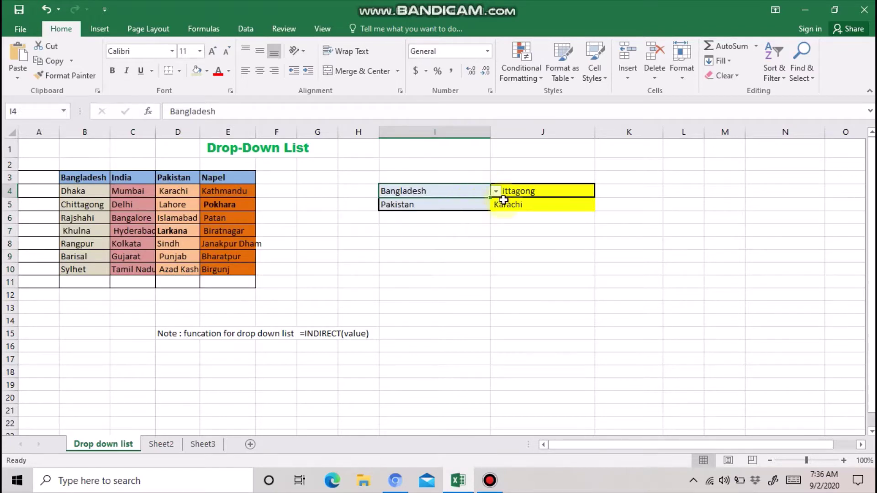
{"action": "left_click", "coordinate": [562, 191]}
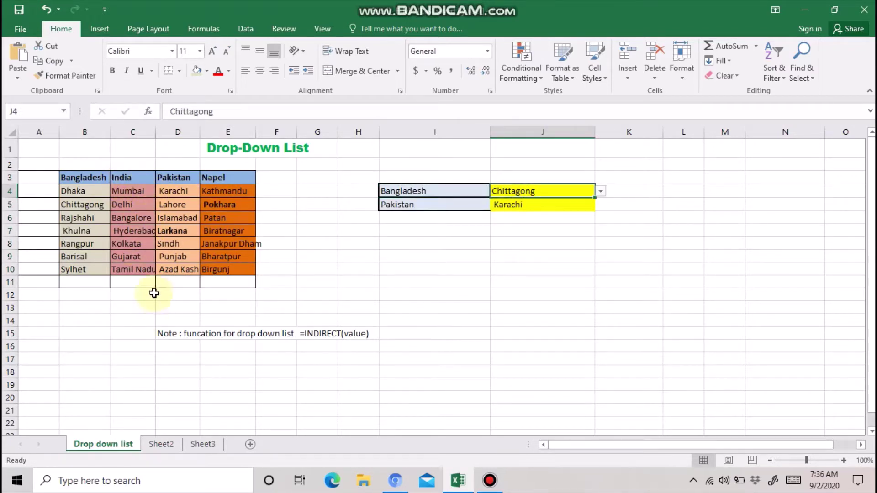
{"action": "left_click", "coordinate": [601, 191]}
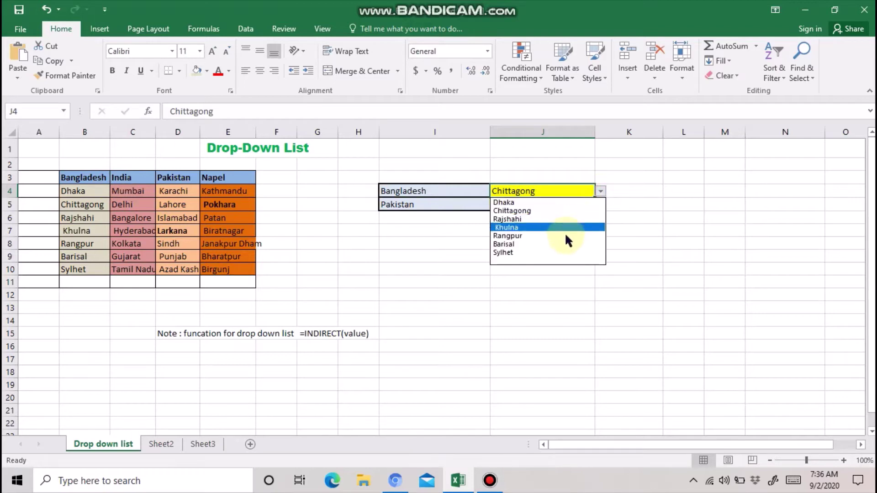
{"action": "left_click", "coordinate": [530, 219]}
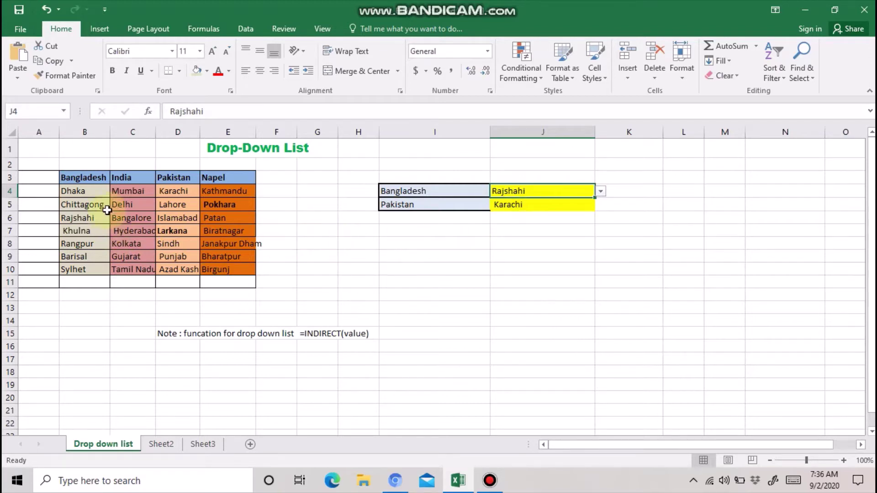
Choose India as the country in I4 and Delhi as the matching city in J4 from the drop-down lists
{"action": "left_click", "coordinate": [121, 178]}
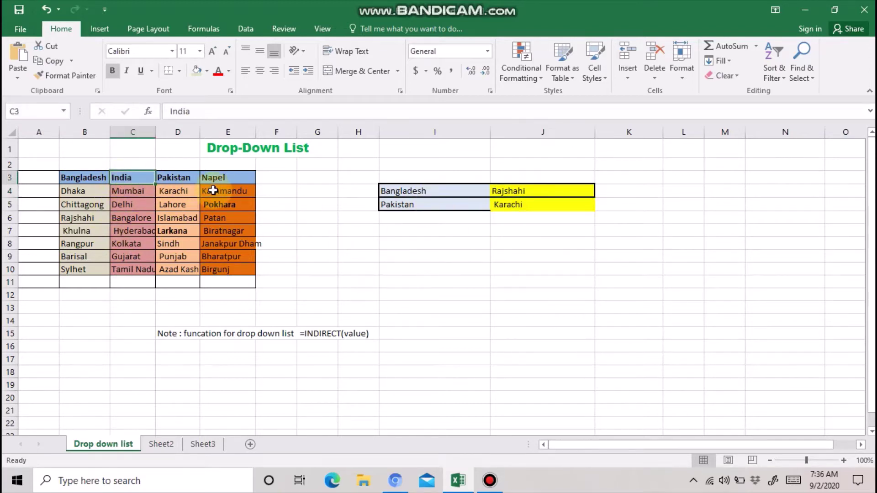
{"action": "left_click", "coordinate": [485, 192]}
{"action": "left_click", "coordinate": [495, 191]}
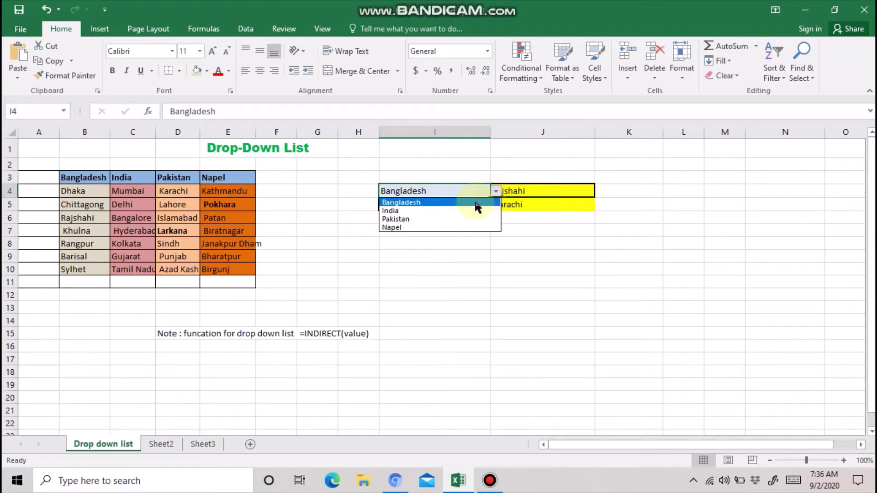
{"action": "left_click", "coordinate": [470, 212]}
{"action": "left_click", "coordinate": [571, 190]}
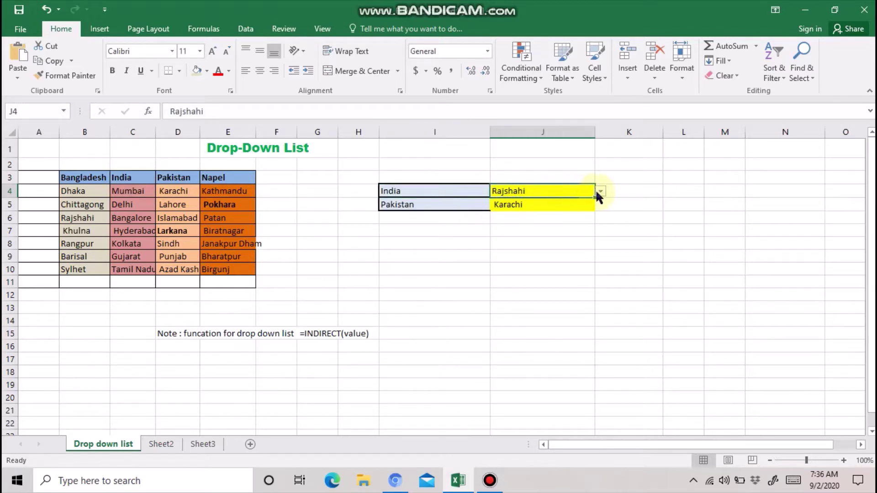
{"action": "left_click", "coordinate": [597, 191]}
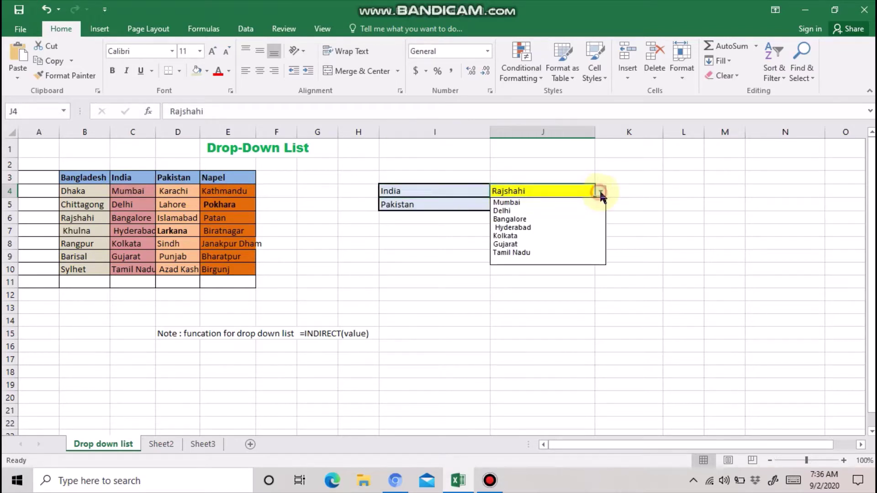
{"action": "left_click", "coordinate": [563, 211]}
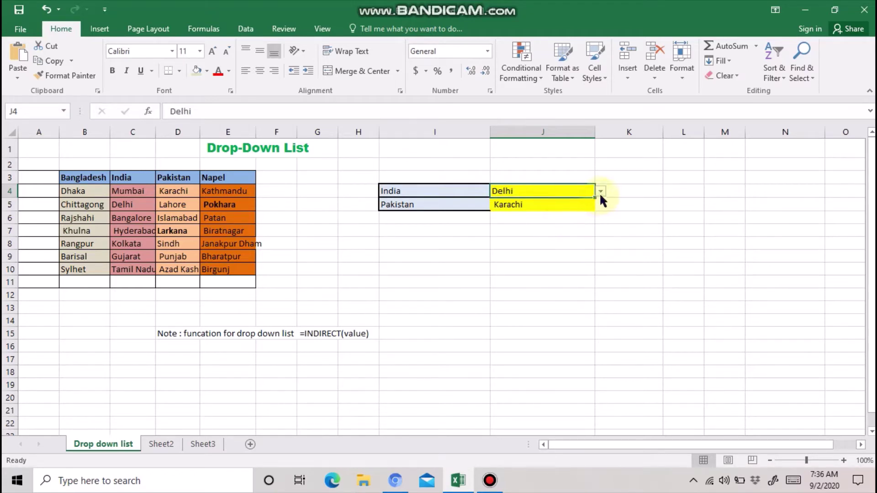
Try Hyderabad and Kolkata as the city in J4 and return the choice to Delhi
{"action": "left_click", "coordinate": [601, 192]}
{"action": "left_click", "coordinate": [565, 228]}
{"action": "left_click", "coordinate": [601, 191]}
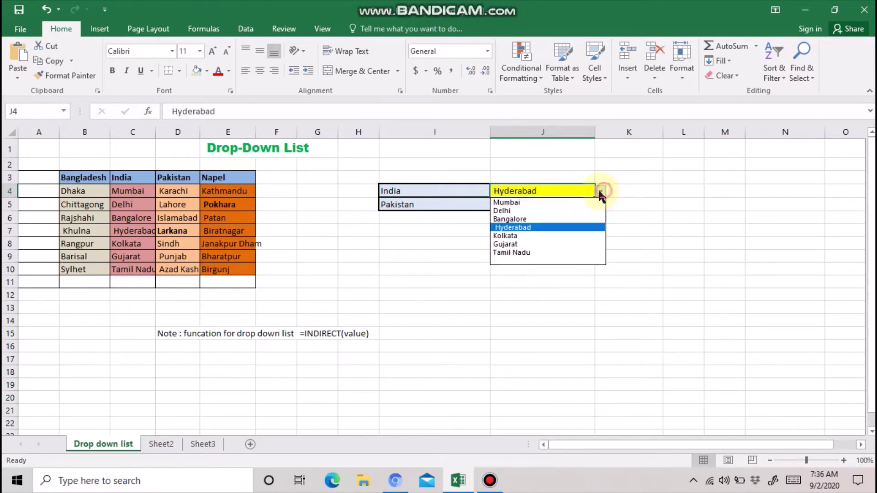
{"action": "left_click", "coordinate": [558, 235]}
{"action": "left_click", "coordinate": [599, 190]}
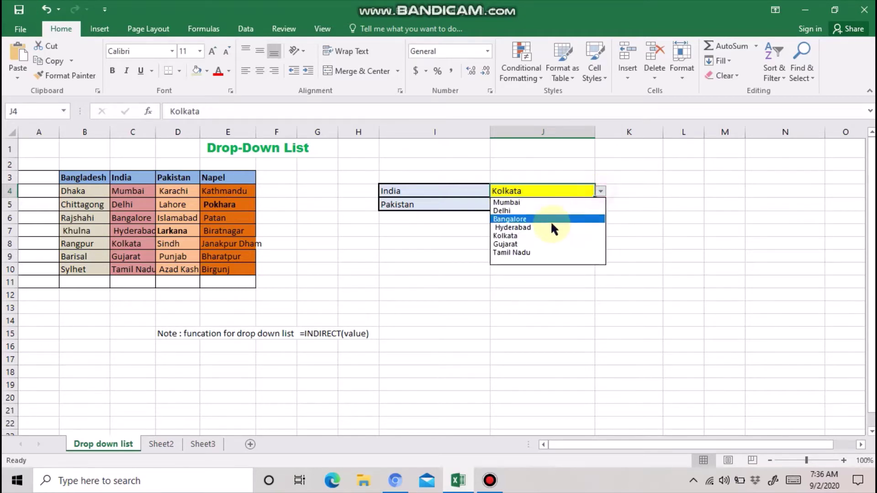
{"action": "left_click", "coordinate": [552, 227]}
{"action": "left_click", "coordinate": [600, 190]}
{"action": "left_click", "coordinate": [555, 213]}
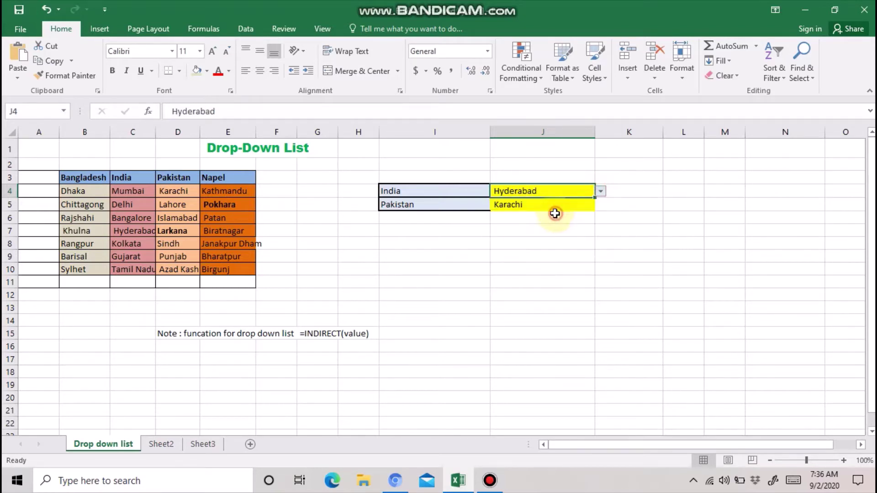
Choose Pakistan as the country in I5 and Islamabad as the matching city in J5
{"action": "left_click", "coordinate": [435, 208]}
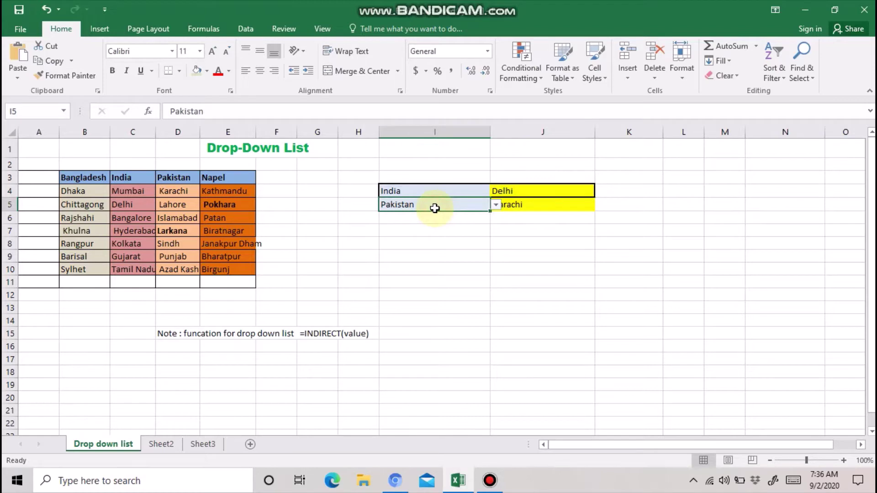
{"action": "left_click", "coordinate": [495, 205]}
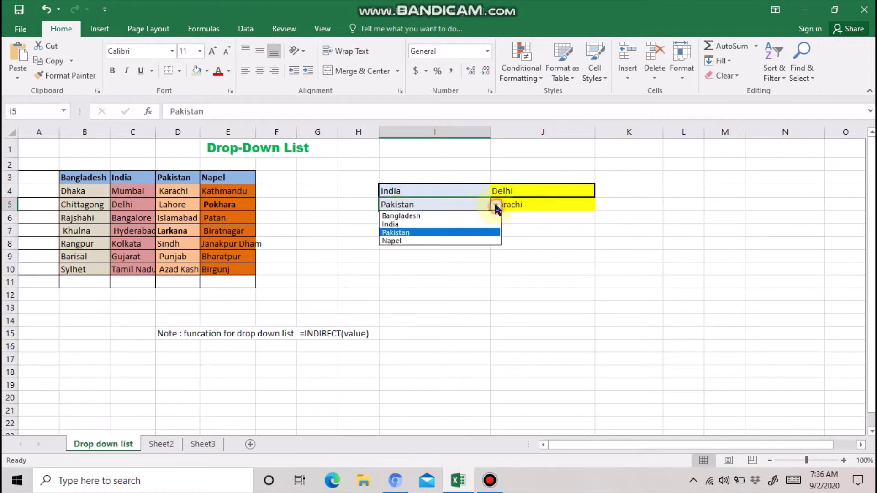
{"action": "left_click", "coordinate": [454, 232]}
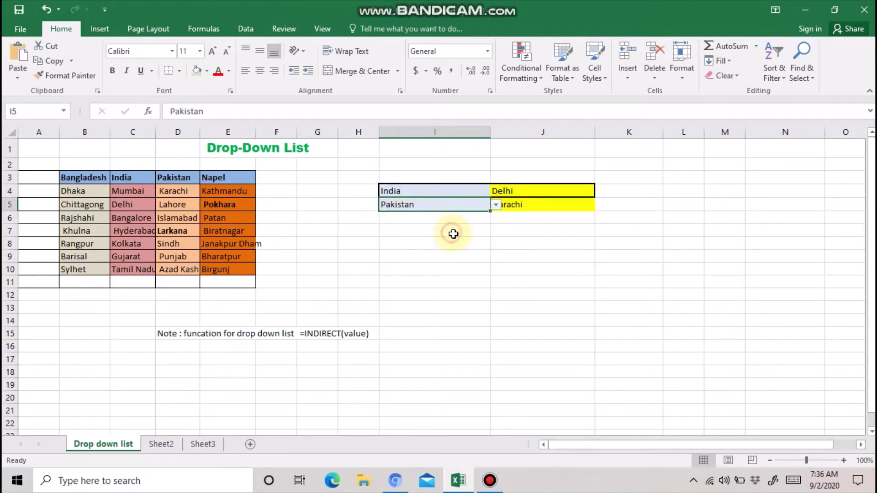
{"action": "left_click", "coordinate": [558, 204]}
{"action": "left_click", "coordinate": [600, 205]}
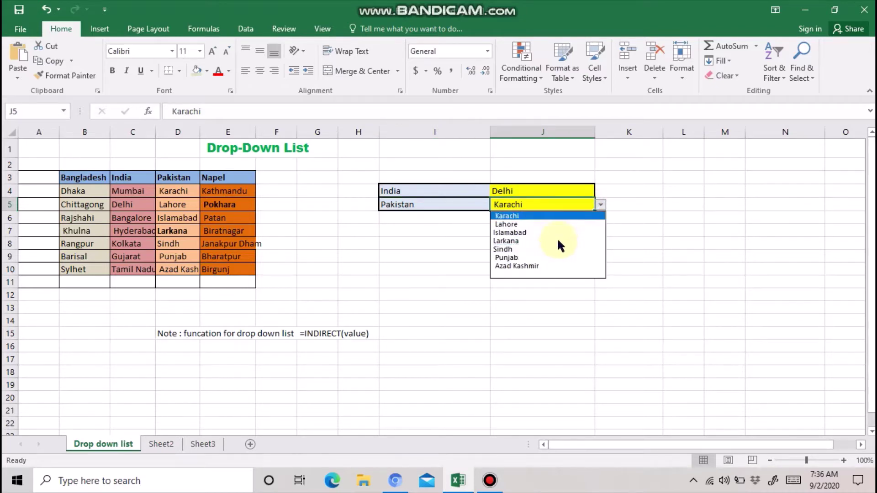
{"action": "left_click", "coordinate": [534, 232]}
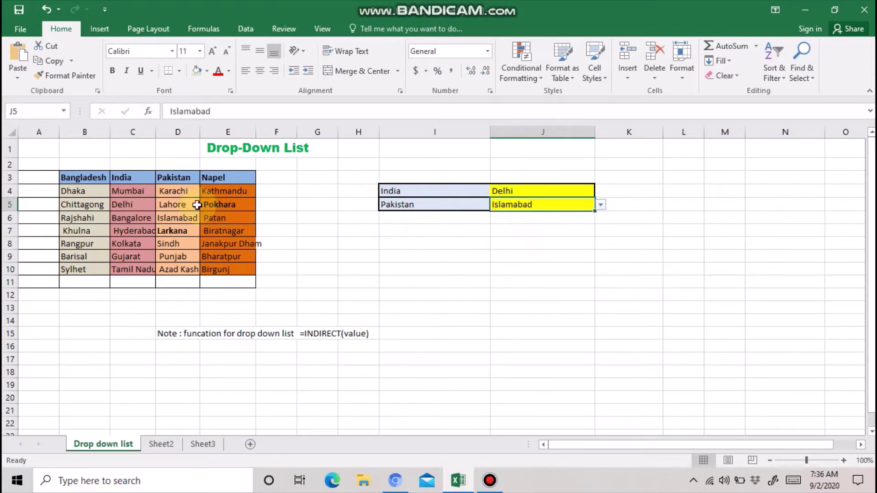
Compare the Pakistan cities in D4:D9 with the drop-down choices in J5, and look at the function note in D15
{"action": "left_click_drag", "start_coordinate": [163, 190], "coordinate": [180, 254]}
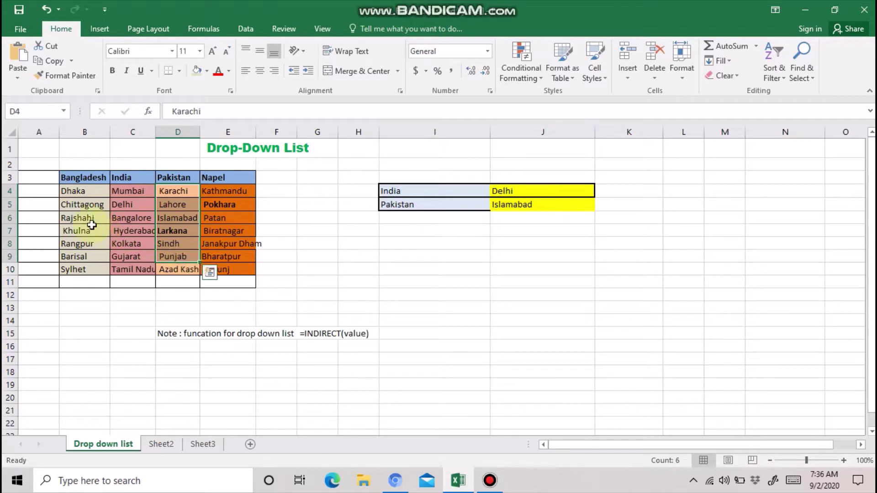
{"action": "left_click", "coordinate": [543, 204]}
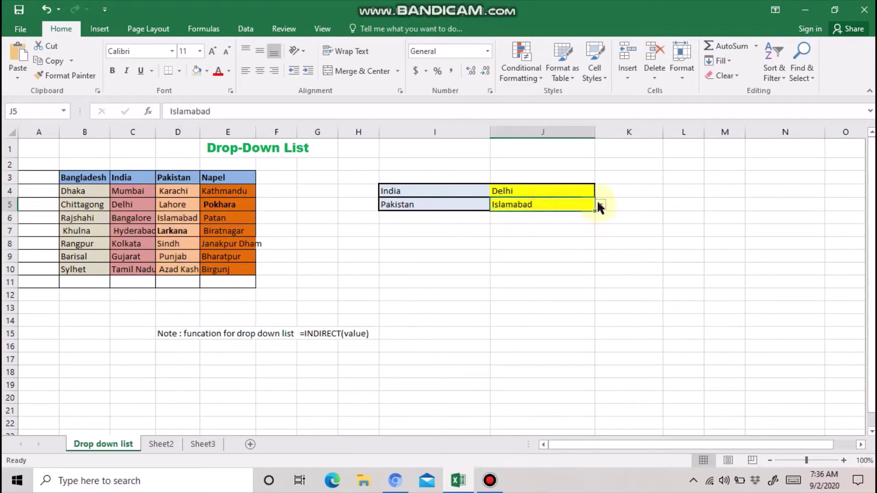
{"action": "left_click", "coordinate": [600, 205]}
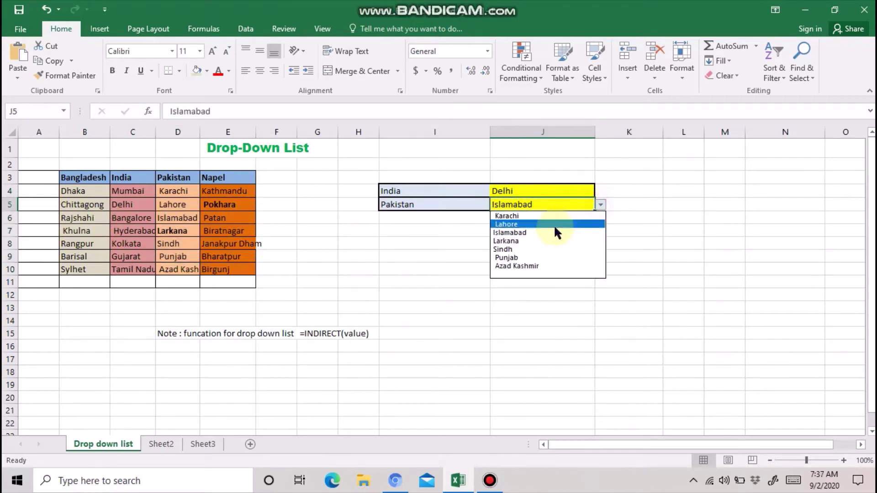
{"action": "left_click", "coordinate": [529, 259]}
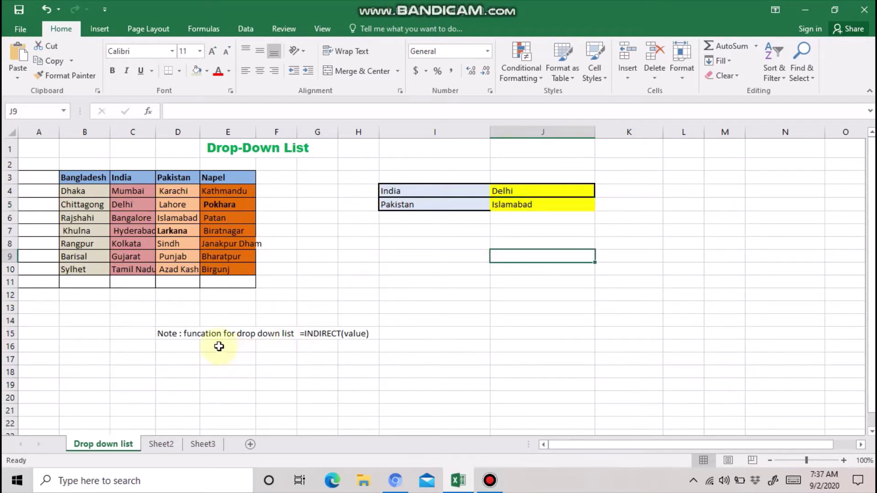
{"action": "left_click", "coordinate": [164, 336]}
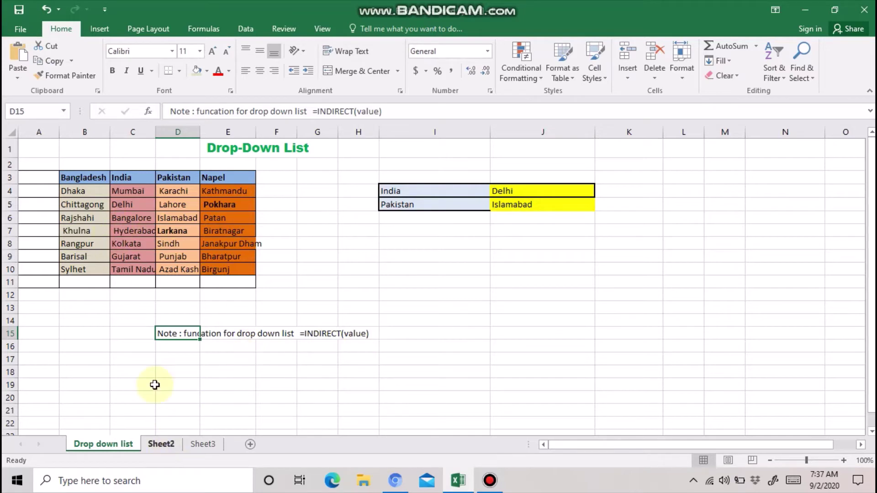
Switch to Sheet2 and look over its country and city table
{"action": "left_click", "coordinate": [162, 446]}
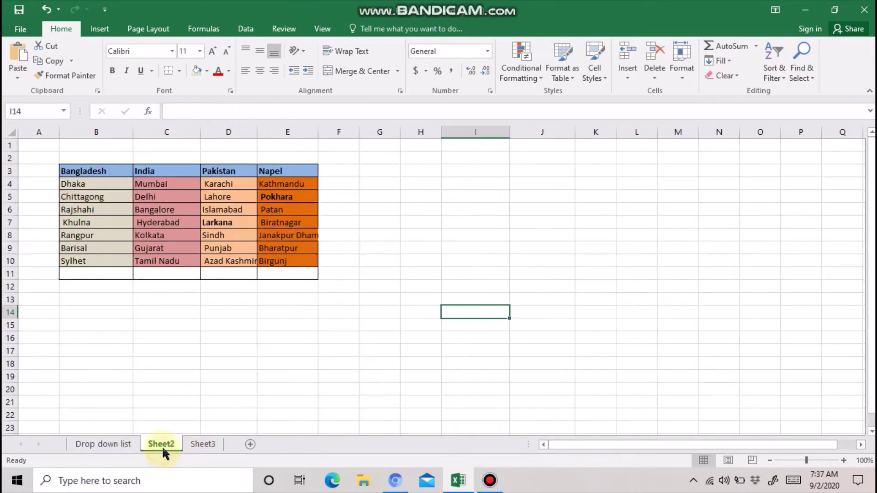
{"action": "left_click", "coordinate": [69, 171]}
{"action": "left_click", "coordinate": [225, 191]}
{"action": "left_click", "coordinate": [296, 231]}
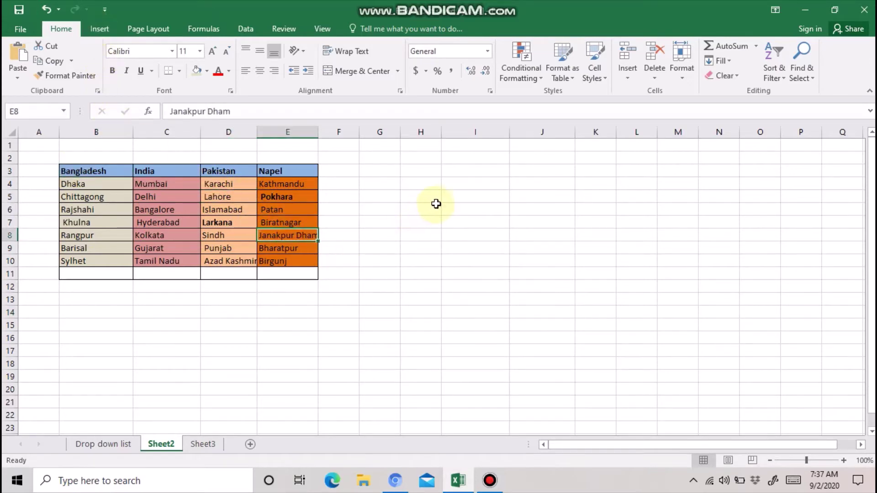
Fill cells I5:J5 with light green
{"action": "left_click_drag", "start_coordinate": [449, 196], "coordinate": [562, 196]}
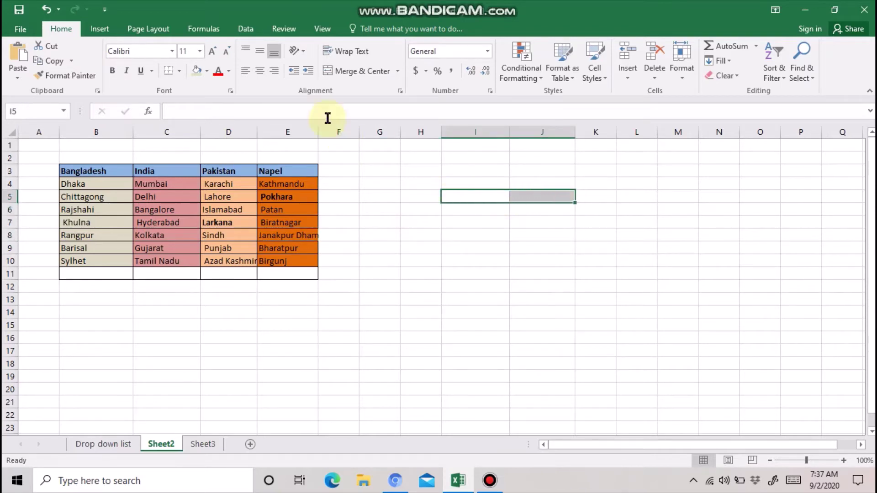
{"action": "left_click", "coordinate": [199, 71]}
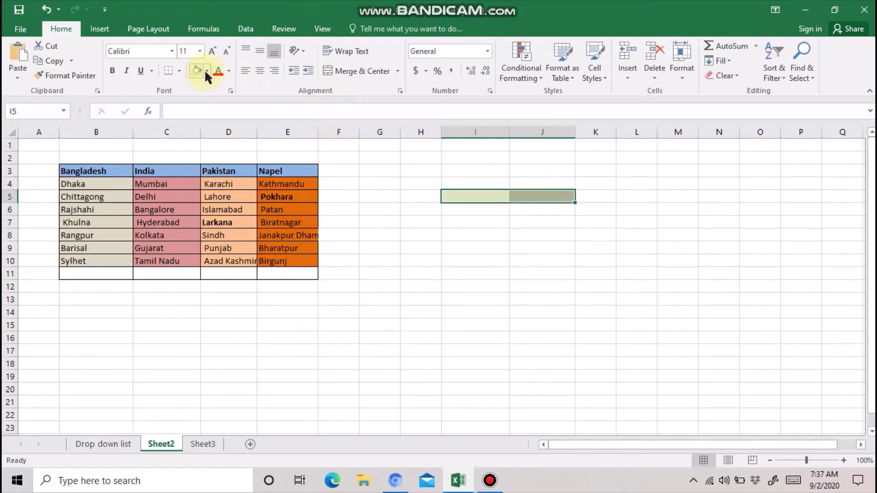
{"action": "left_click", "coordinate": [549, 297]}
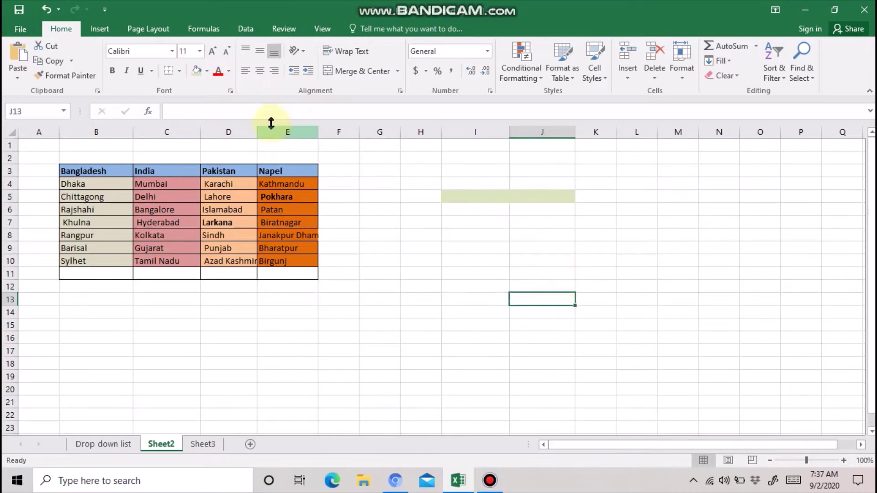
Change the fill of cells I5:J5 to light aqua blue and slightly widen columns I and J
{"action": "left_click_drag", "start_coordinate": [446, 193], "coordinate": [552, 204]}
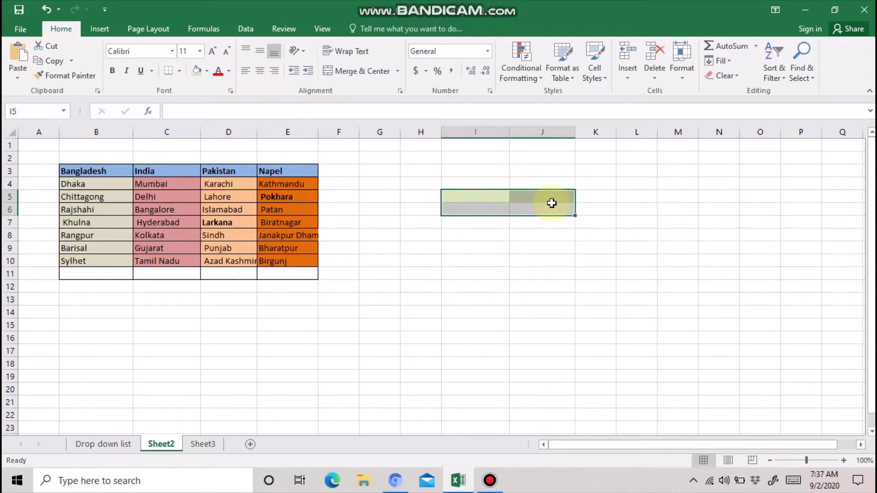
{"action": "left_click", "coordinate": [564, 197]}
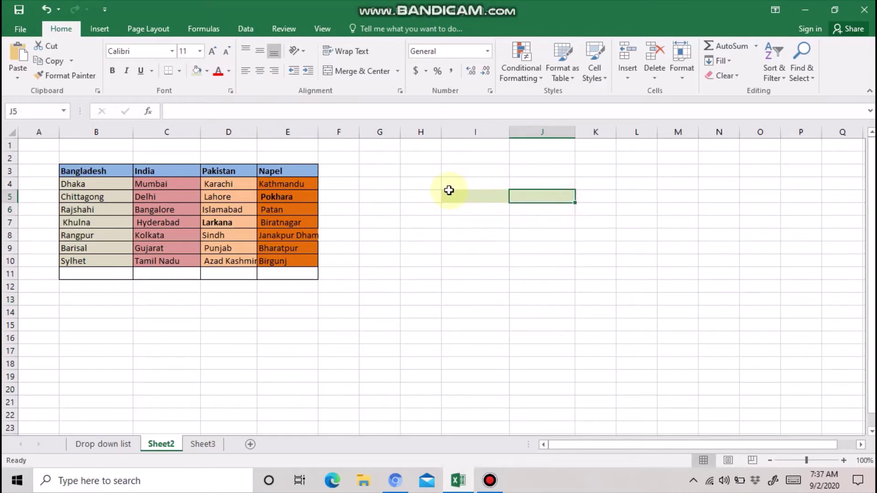
{"action": "left_click_drag", "start_coordinate": [449, 190], "coordinate": [552, 192]}
{"action": "left_click", "coordinate": [552, 192]}
{"action": "left_click", "coordinate": [444, 194]}
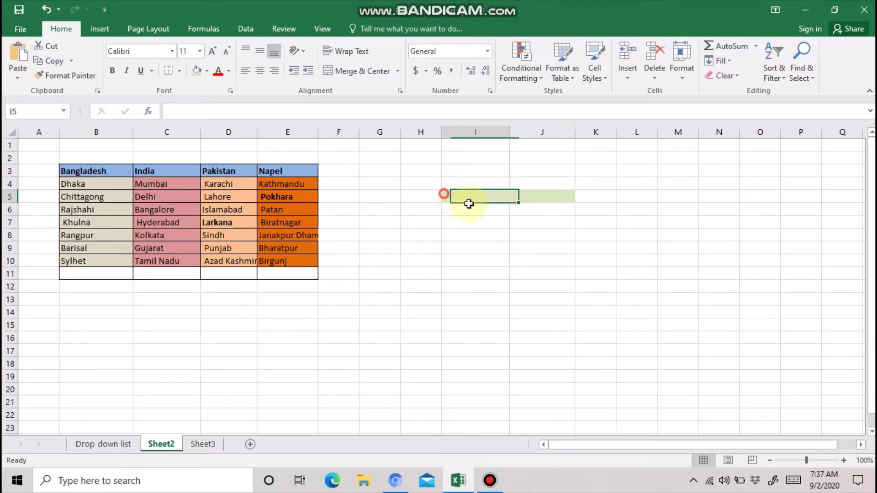
{"action": "left_click_drag", "start_coordinate": [468, 204], "coordinate": [569, 197]}
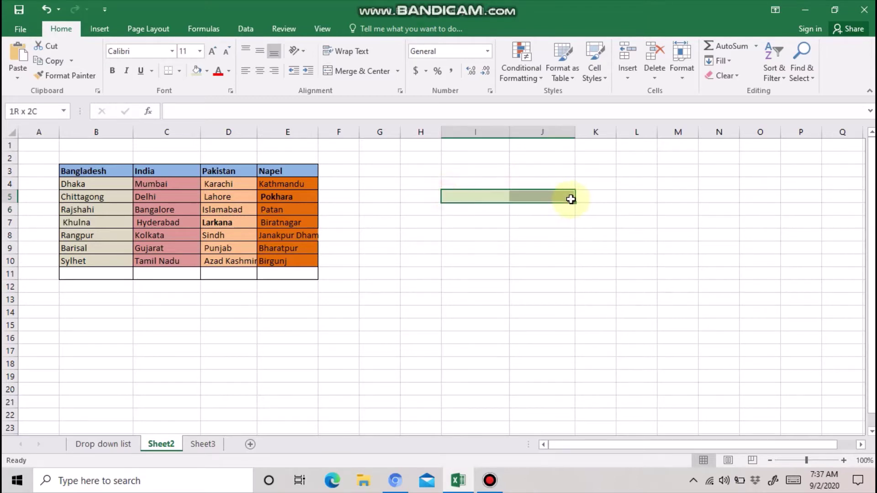
{"action": "left_click", "coordinate": [207, 71]}
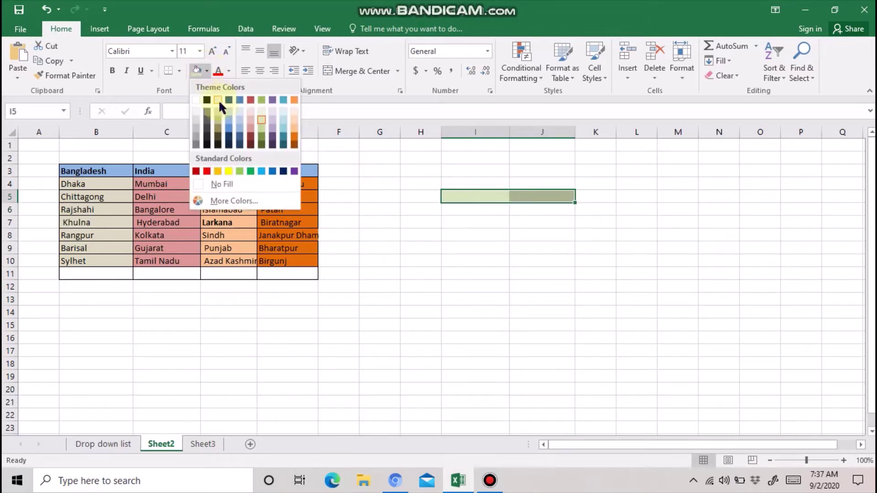
{"action": "left_click", "coordinate": [283, 128]}
{"action": "left_click_drag", "start_coordinate": [512, 134], "coordinate": [523, 133]}
{"action": "left_click_drag", "start_coordinate": [584, 133], "coordinate": [592, 132]}
Format cell I5 with the Arial Black font at size 14
{"action": "left_click", "coordinate": [464, 195]}
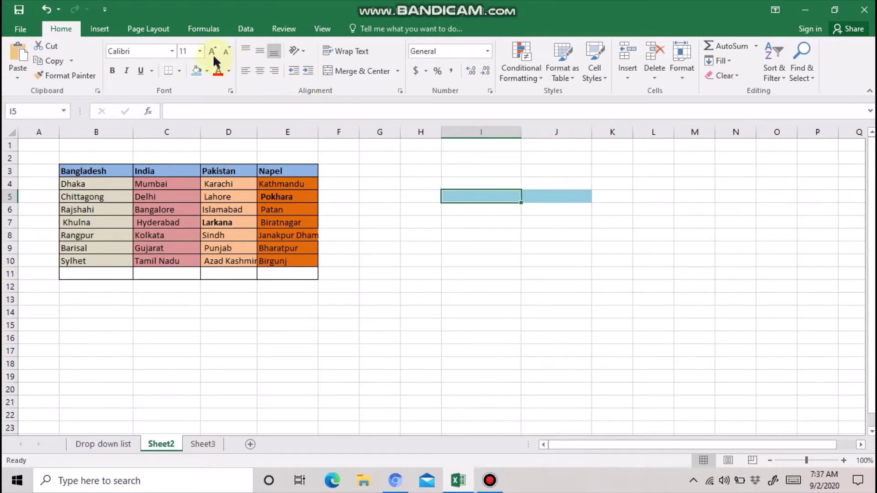
{"action": "left_click", "coordinate": [199, 50]}
{"action": "left_click", "coordinate": [187, 127]}
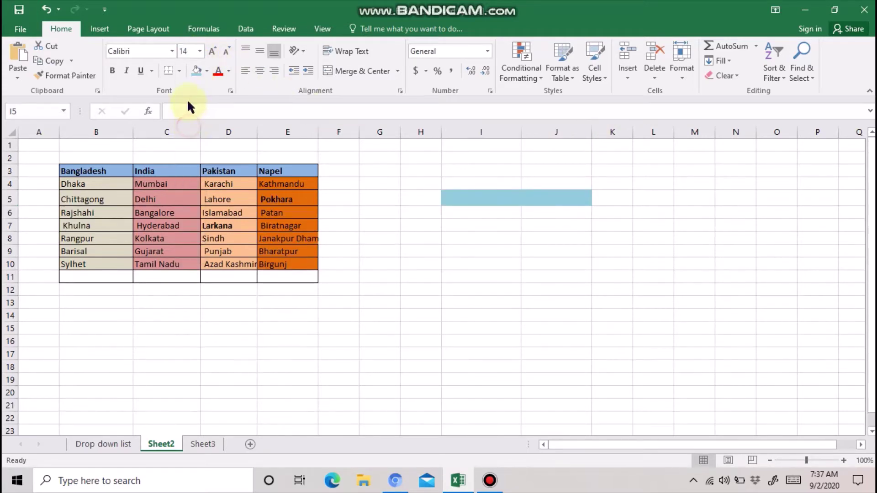
{"action": "left_click", "coordinate": [172, 51]}
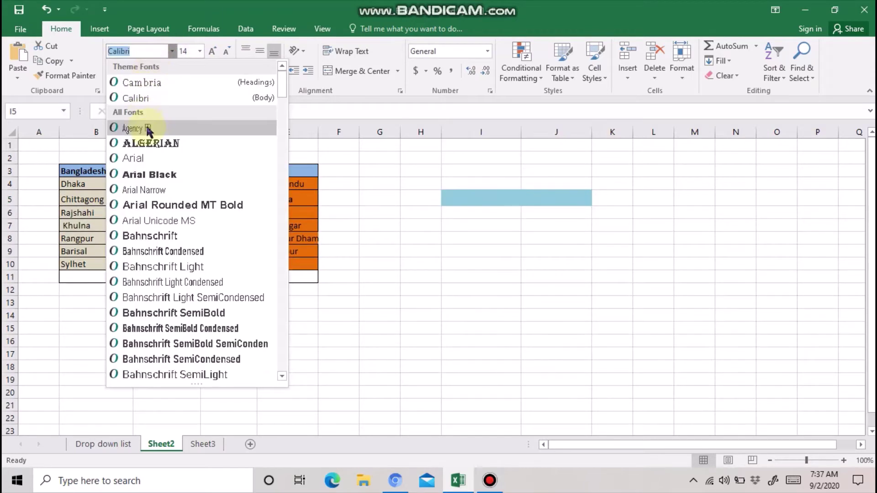
{"action": "left_click", "coordinate": [137, 143]}
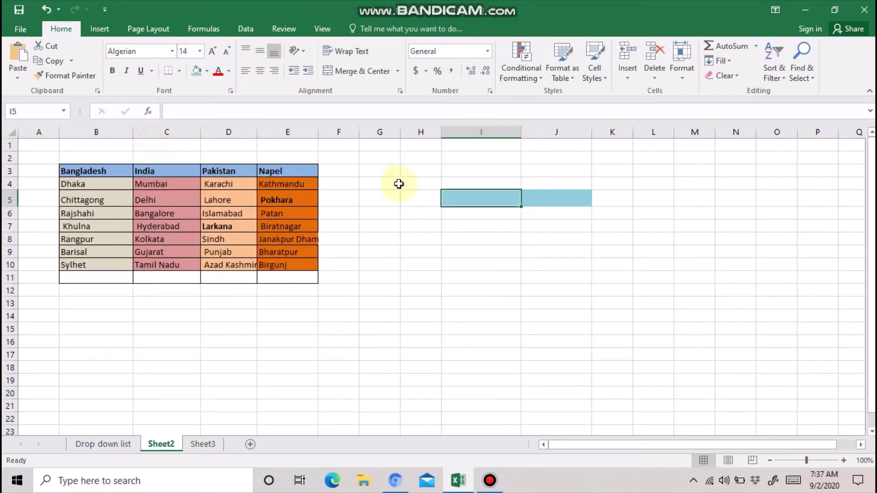
{"action": "left_click", "coordinate": [172, 50]}
{"action": "left_click", "coordinate": [163, 176]}
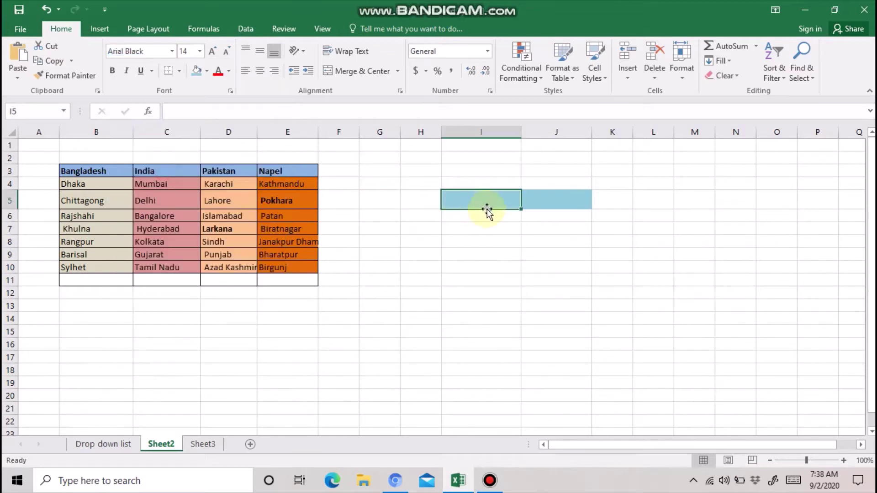
Set the font of cell J5 to Arial Black at size 14
{"action": "left_click", "coordinate": [553, 204]}
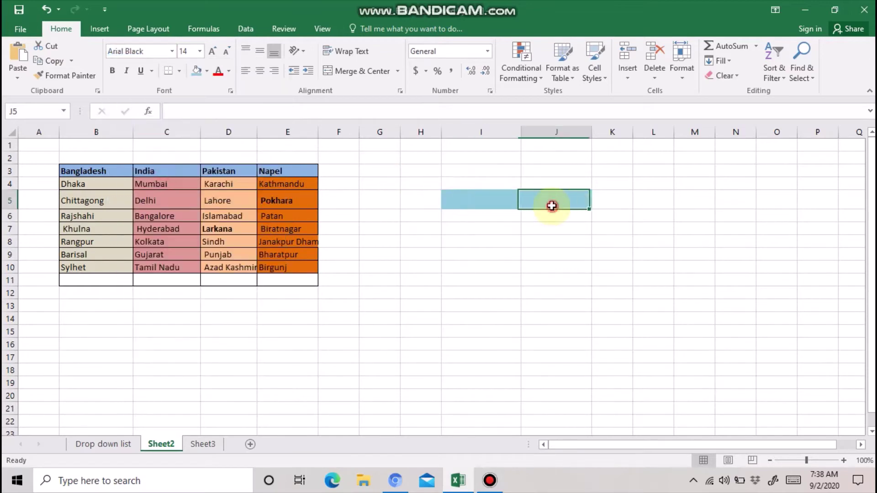
{"action": "left_click", "coordinate": [200, 51]}
{"action": "left_click", "coordinate": [188, 125]}
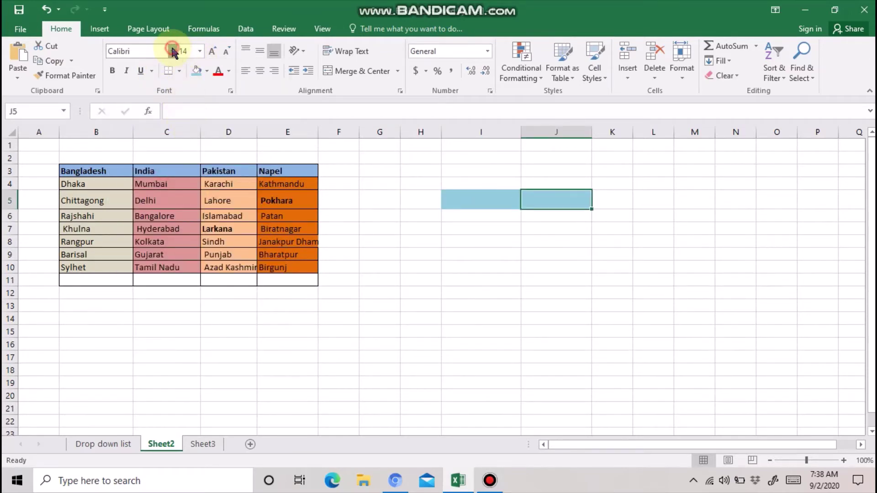
{"action": "left_click", "coordinate": [172, 51]}
{"action": "left_click", "coordinate": [165, 174]}
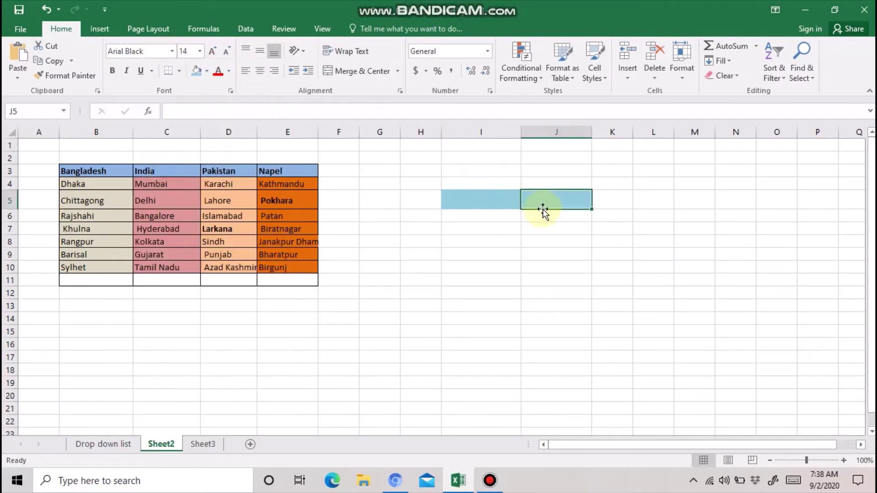
{"action": "left_click", "coordinate": [578, 227]}
Add List data validation to cell I5, using the country headers =$B$3:$E$3 as its source
{"action": "left_click", "coordinate": [487, 198]}
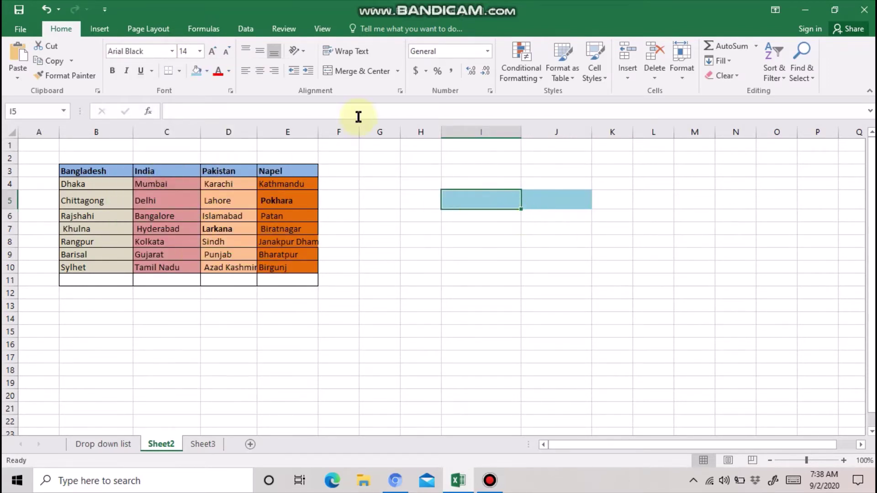
{"action": "left_click", "coordinate": [246, 31]}
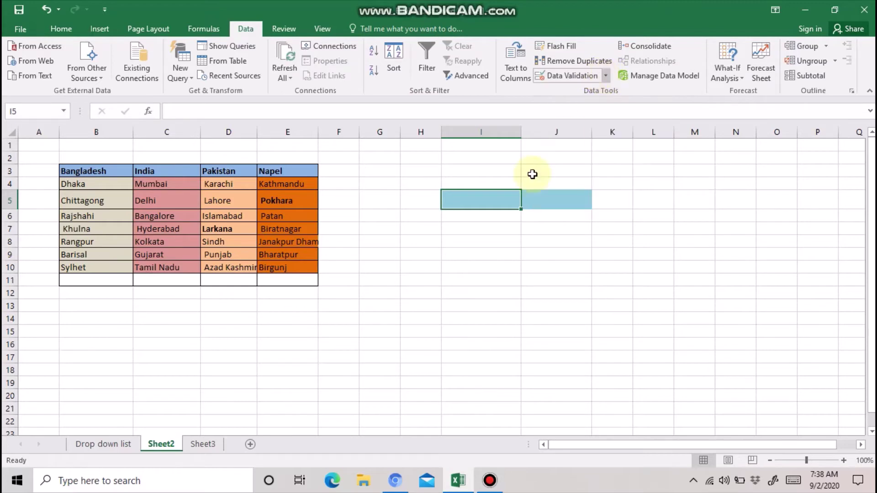
{"action": "left_click", "coordinate": [495, 208]}
{"action": "left_click", "coordinate": [606, 76]}
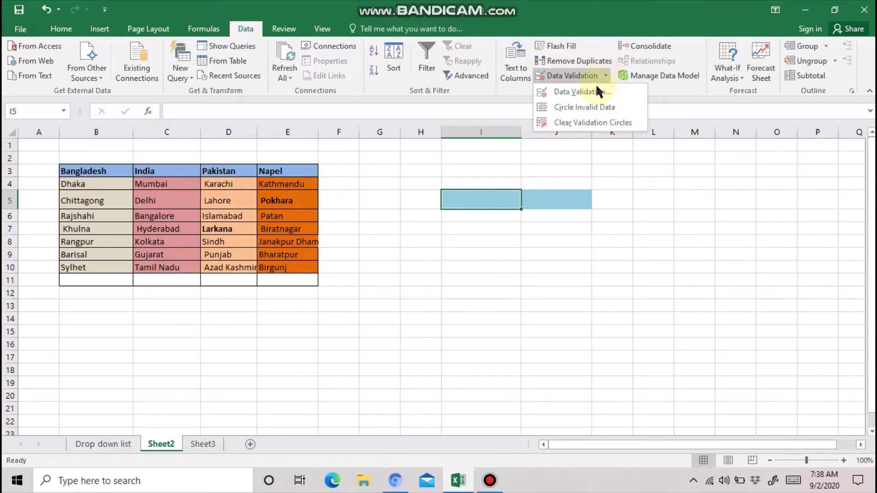
{"action": "left_click", "coordinate": [597, 91]}
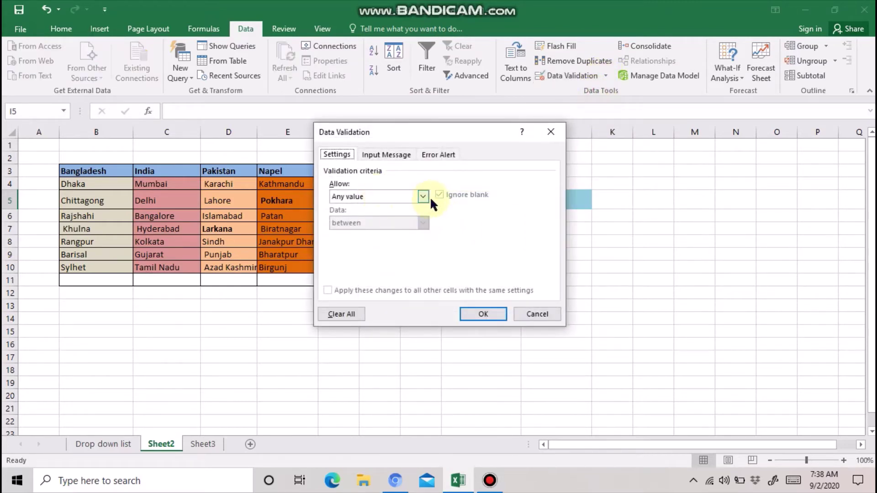
{"action": "left_click", "coordinate": [425, 197]}
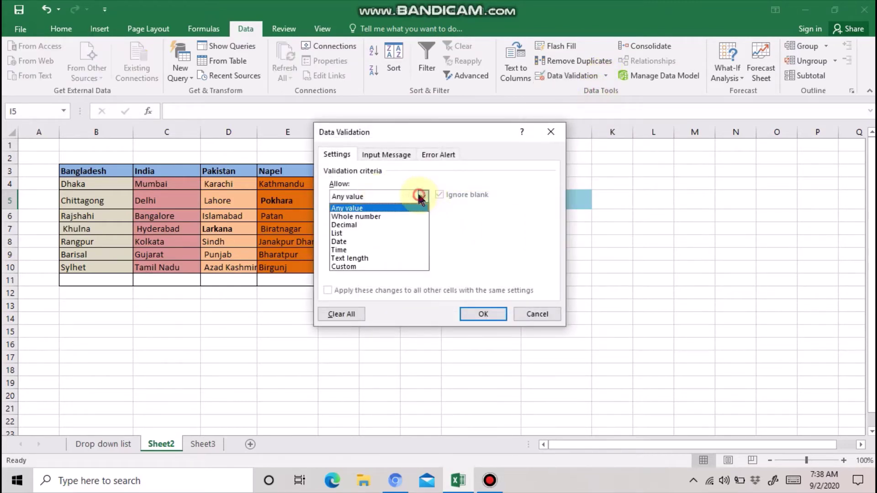
{"action": "left_click", "coordinate": [394, 233]}
{"action": "left_click", "coordinate": [383, 250]}
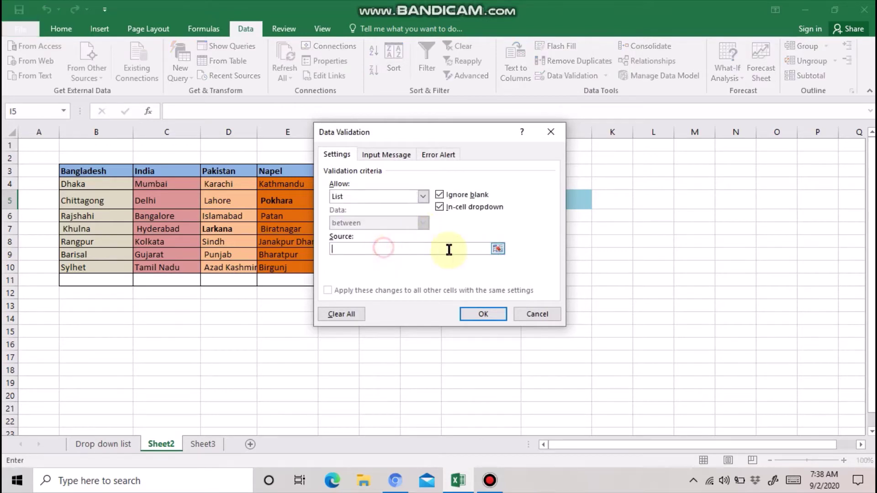
{"action": "left_click", "coordinate": [498, 248]}
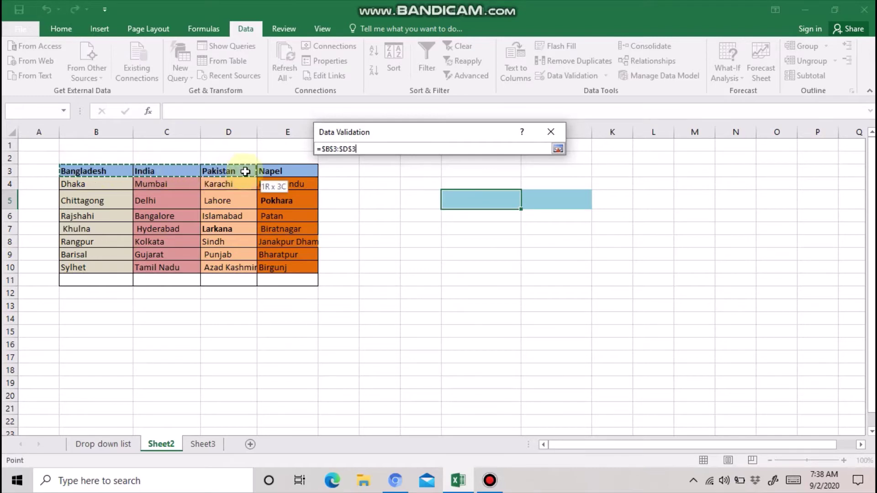
{"action": "left_click_drag", "start_coordinate": [246, 171], "coordinate": [271, 170]}
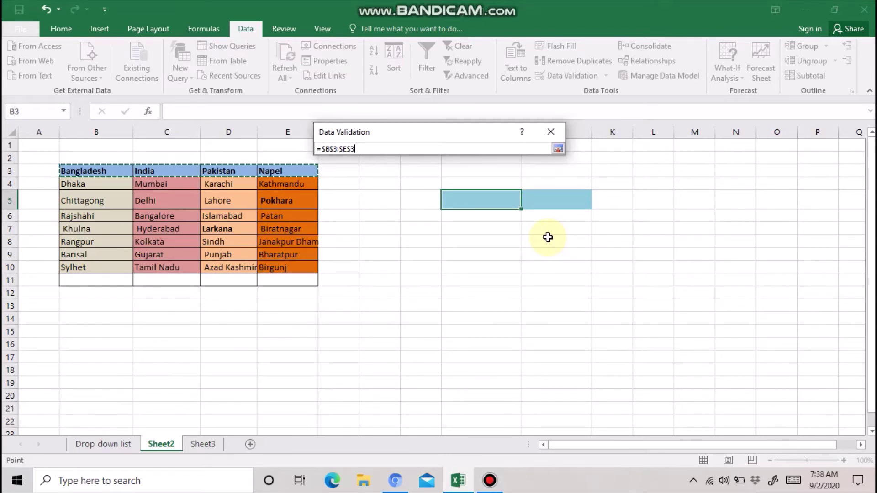
{"action": "key", "text": "Return"}
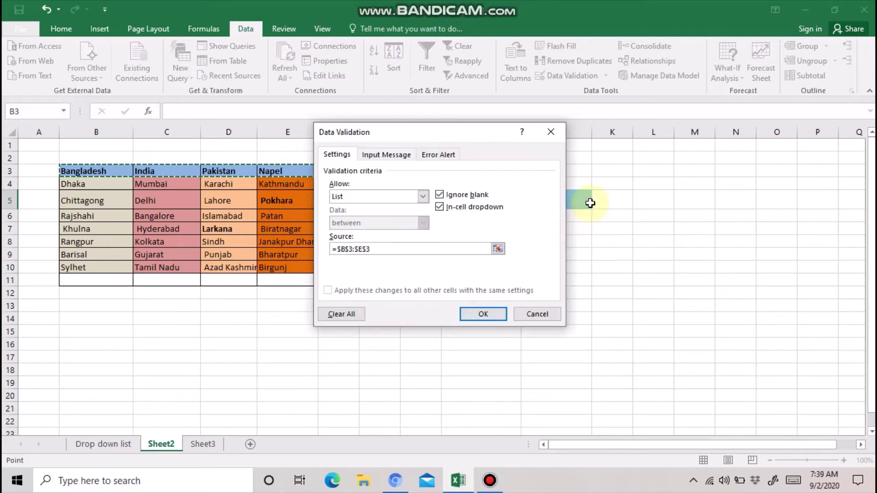
{"action": "left_click", "coordinate": [497, 312]}
Choose Bangladesh from the drop-down in I5 and widen columns I and J to fit the larger text
{"action": "left_click", "coordinate": [528, 202]}
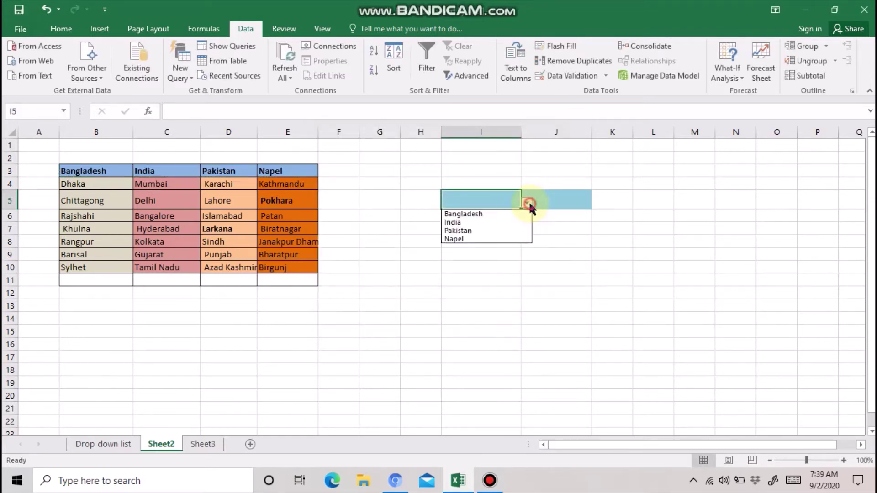
{"action": "left_click", "coordinate": [528, 201]}
{"action": "left_click", "coordinate": [528, 199]}
{"action": "left_click", "coordinate": [527, 199]}
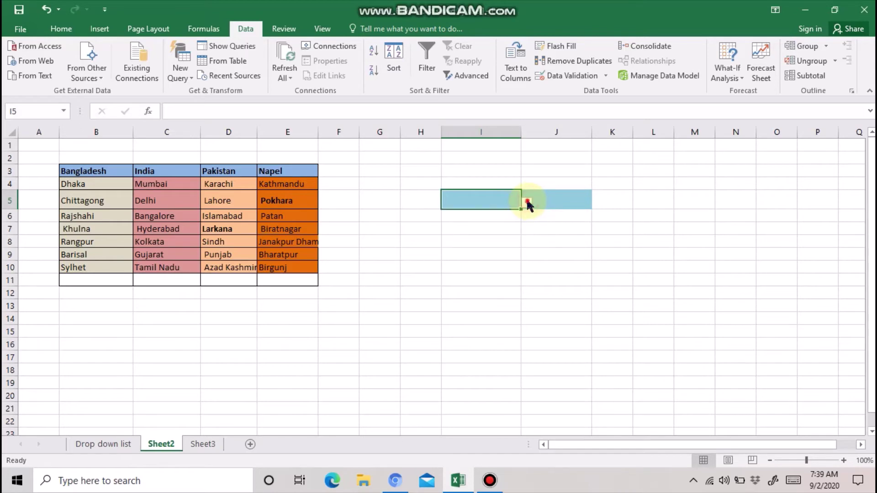
{"action": "left_click", "coordinate": [527, 203]}
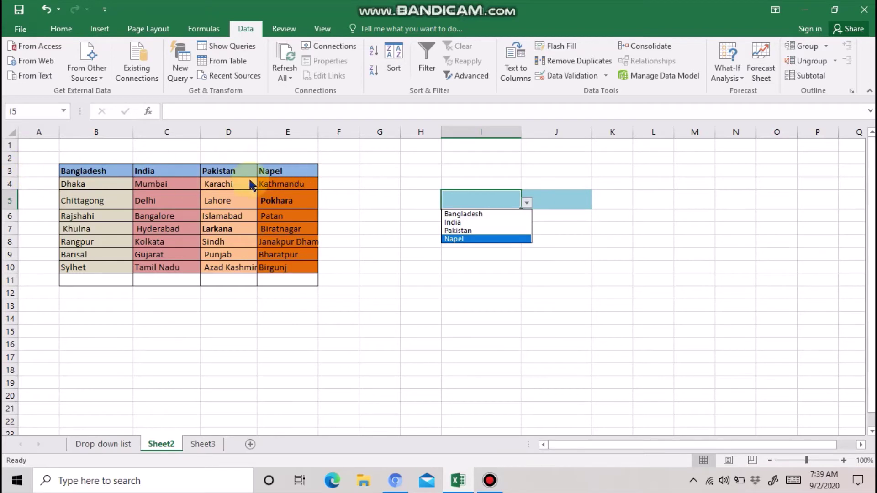
{"action": "left_click", "coordinate": [476, 214]}
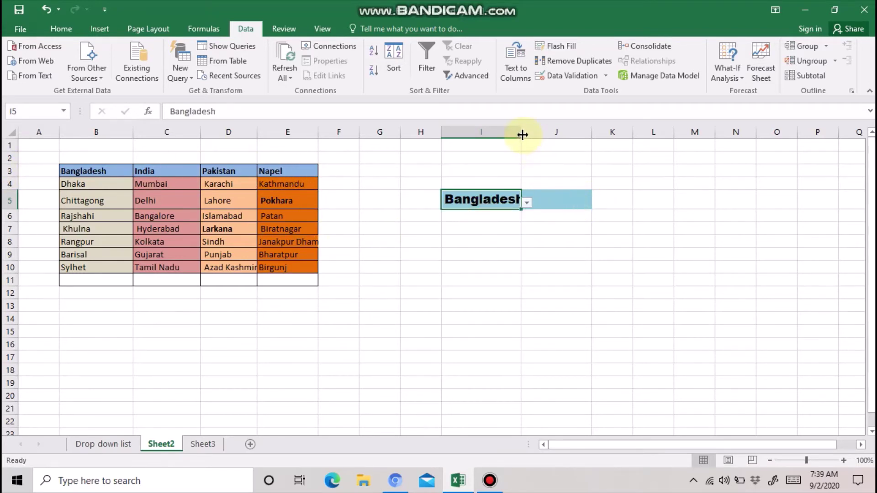
{"action": "left_click_drag", "start_coordinate": [522, 134], "coordinate": [547, 133]}
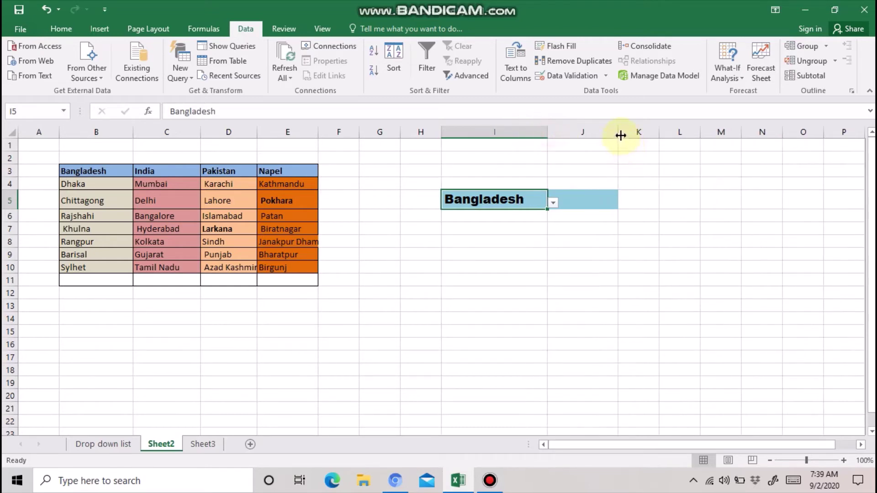
{"action": "left_click_drag", "start_coordinate": [620, 135], "coordinate": [647, 132]}
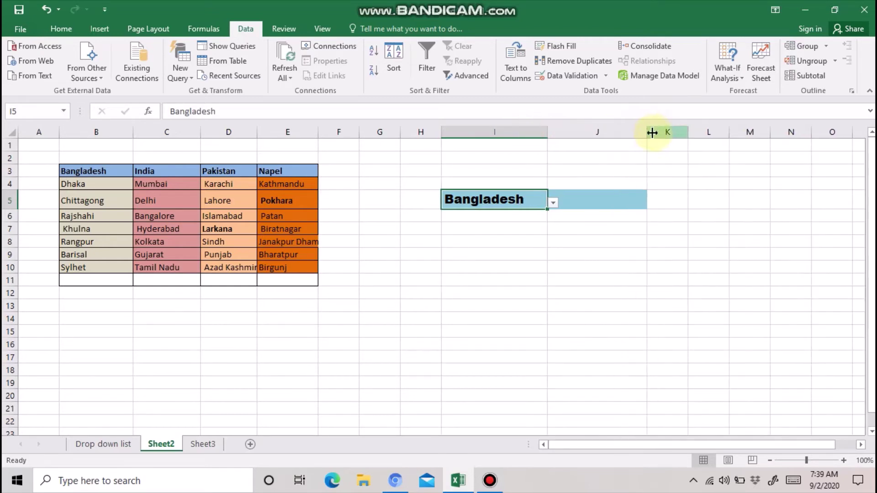
{"action": "left_click", "coordinate": [629, 201]}
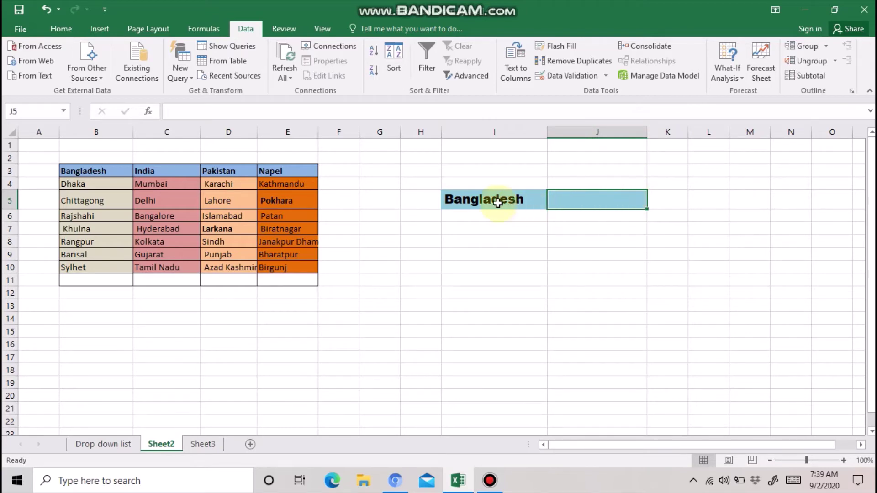
Try the country drop-down in I5 again with Bangladesh, and switch the choice to India
{"action": "left_click", "coordinate": [533, 201]}
{"action": "left_click", "coordinate": [552, 201]}
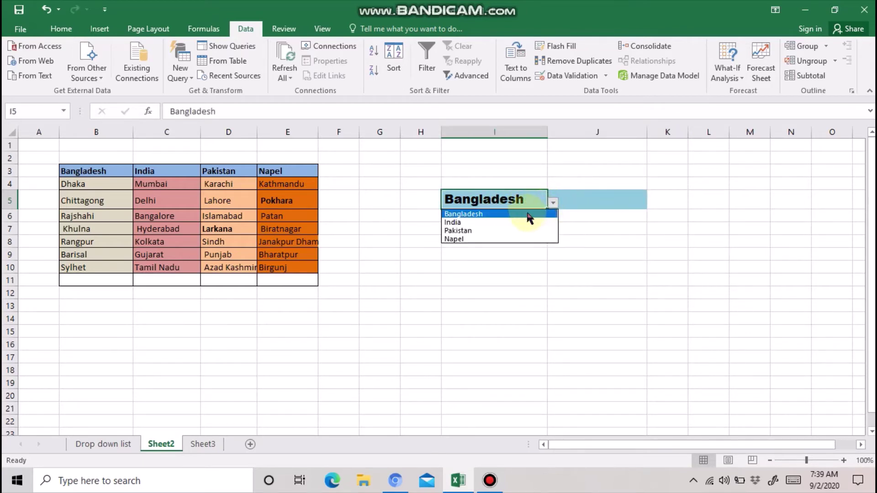
{"action": "left_click", "coordinate": [529, 214]}
{"action": "left_click", "coordinate": [608, 201]}
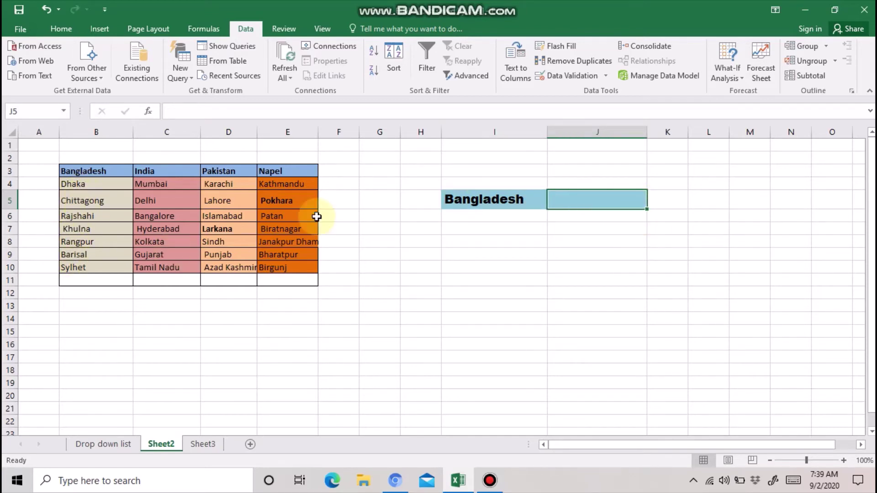
{"action": "left_click", "coordinate": [517, 199]}
{"action": "left_click", "coordinate": [552, 203]}
{"action": "left_click", "coordinate": [511, 221]}
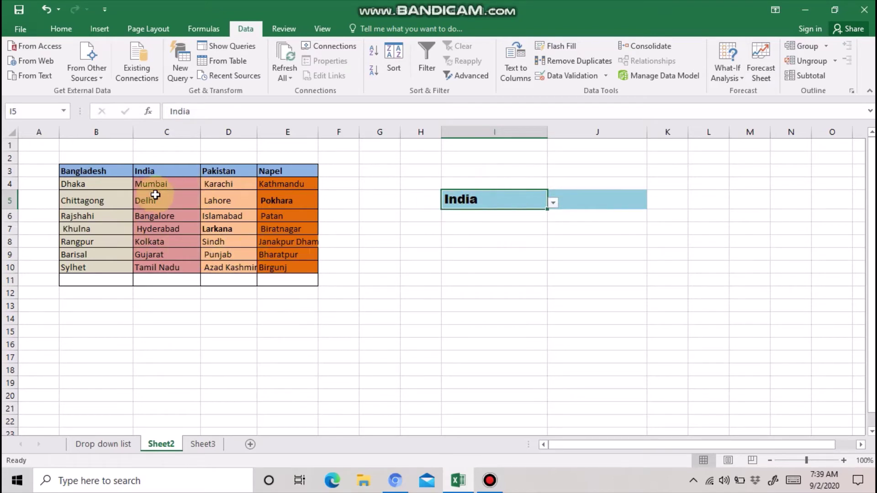
{"action": "left_click", "coordinate": [594, 201]}
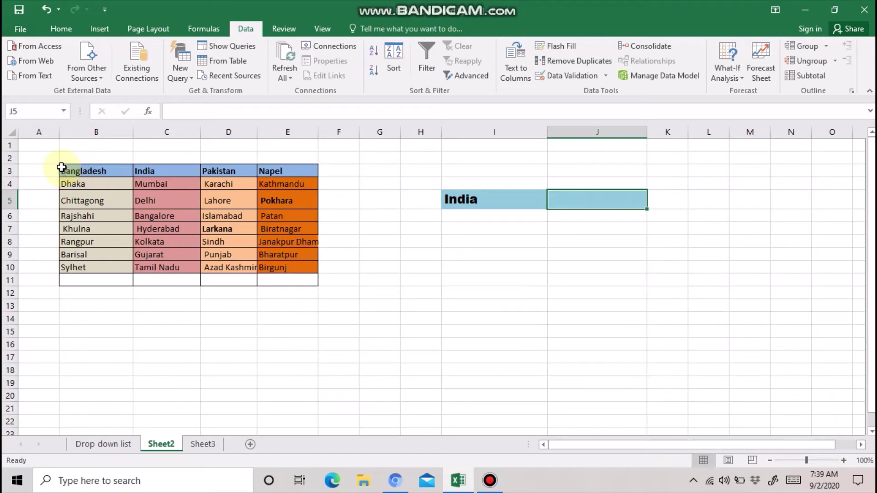
Select the country table B3:E11 and delete the existing defined names Bangladesh, India, Napel and Pakistan in Name Manager
{"action": "left_click_drag", "start_coordinate": [62, 167], "coordinate": [280, 280]}
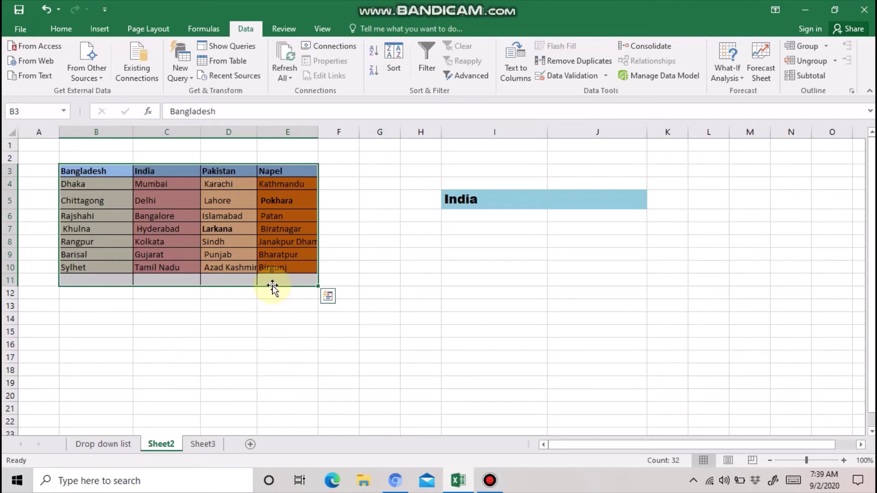
{"action": "left_click", "coordinate": [63, 29]}
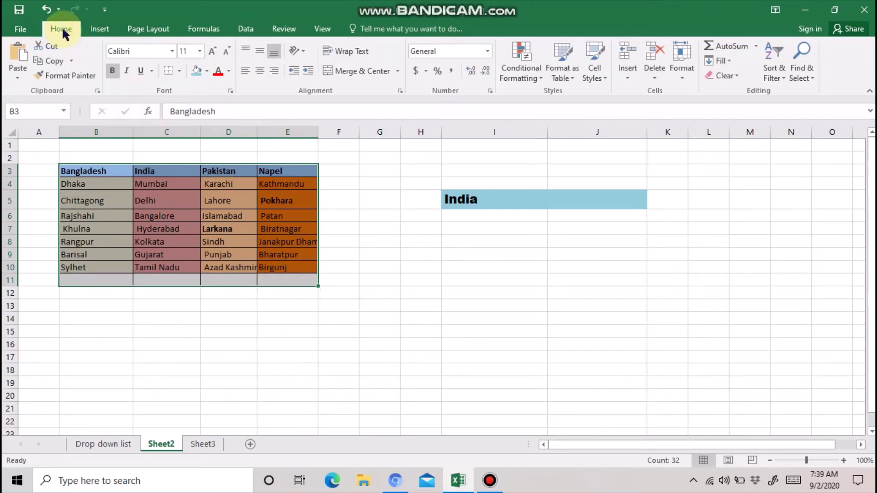
{"action": "left_click", "coordinate": [99, 29]}
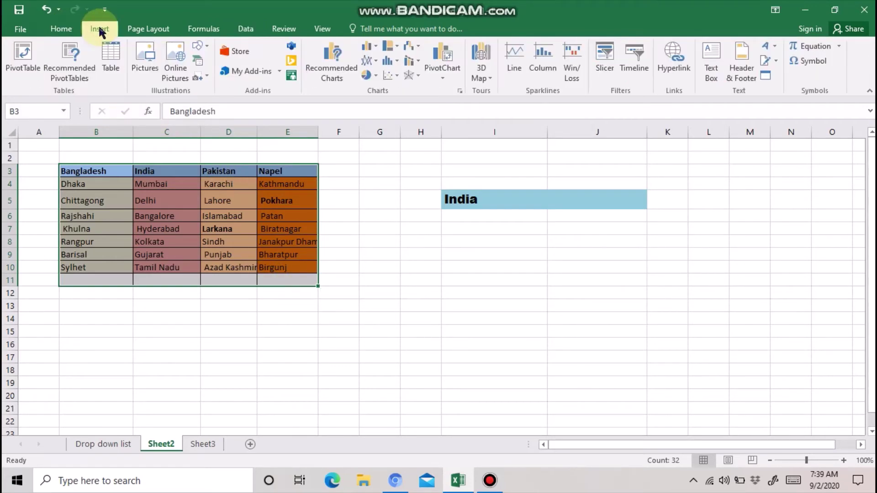
{"action": "left_click", "coordinate": [148, 29]}
{"action": "left_click", "coordinate": [206, 29]}
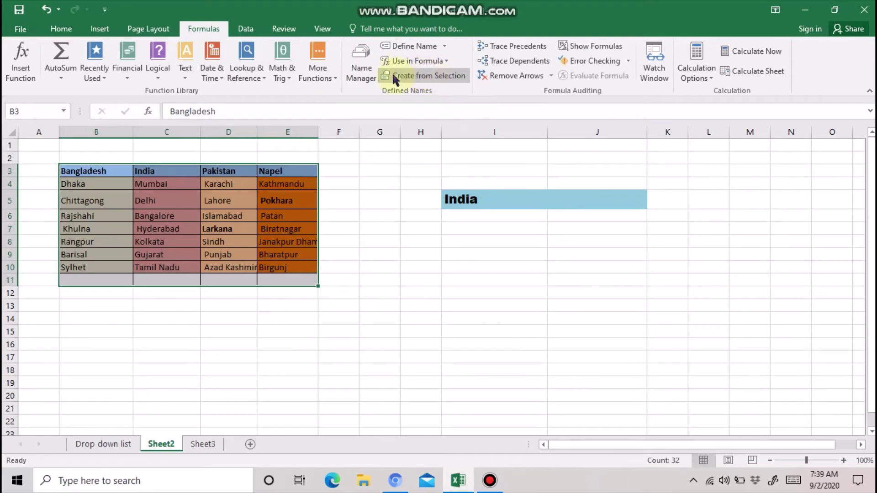
{"action": "left_click", "coordinate": [361, 64]}
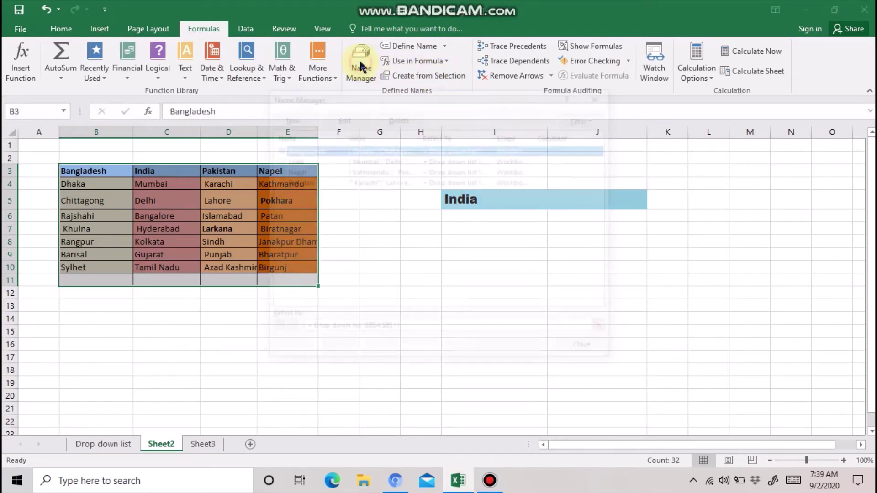
{"action": "left_click_drag", "start_coordinate": [550, 203], "coordinate": [298, 147]}
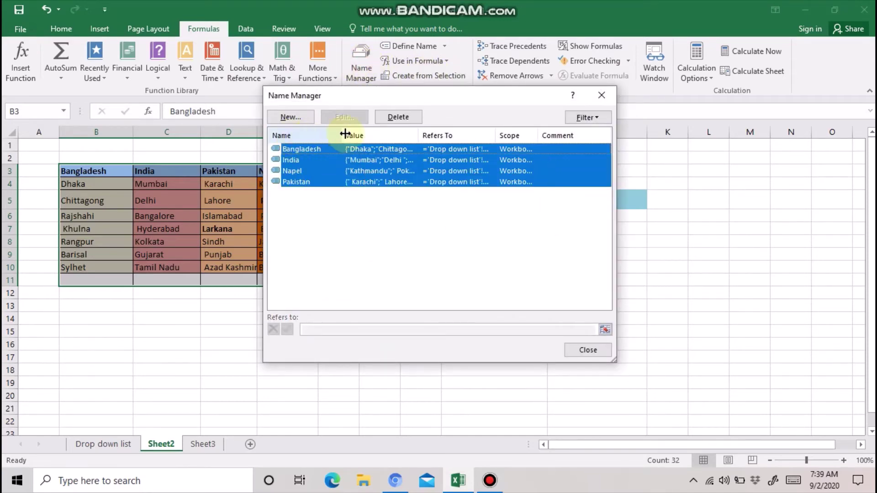
{"action": "left_click", "coordinate": [400, 117]}
{"action": "left_click", "coordinate": [403, 273]}
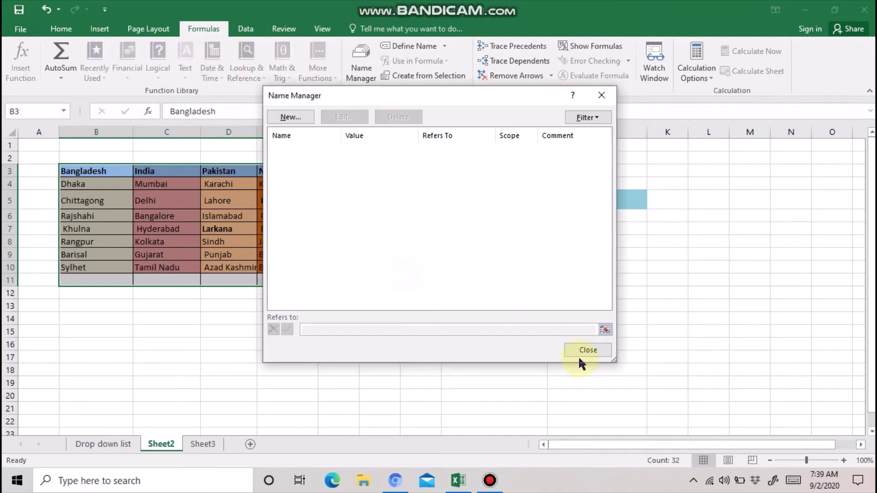
{"action": "left_click", "coordinate": [586, 351]}
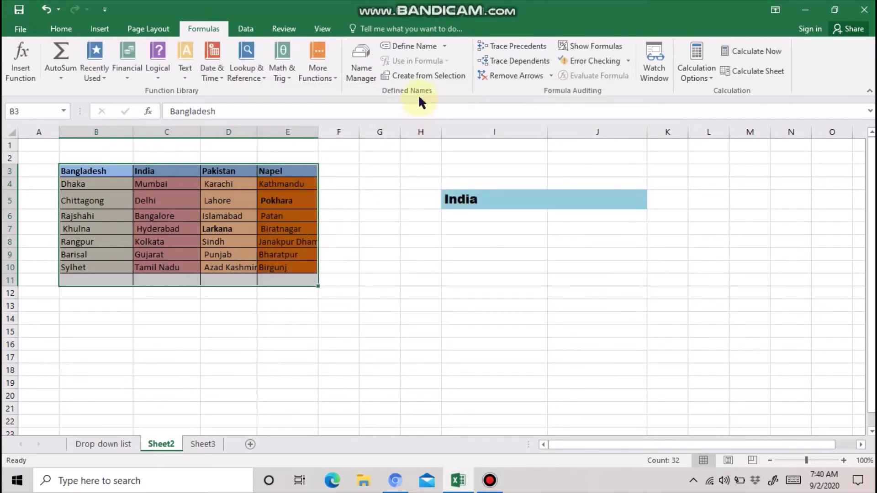
Create names from the selected table B3:E11 using only the top row values
{"action": "left_click", "coordinate": [443, 76]}
{"action": "left_click", "coordinate": [373, 223]}
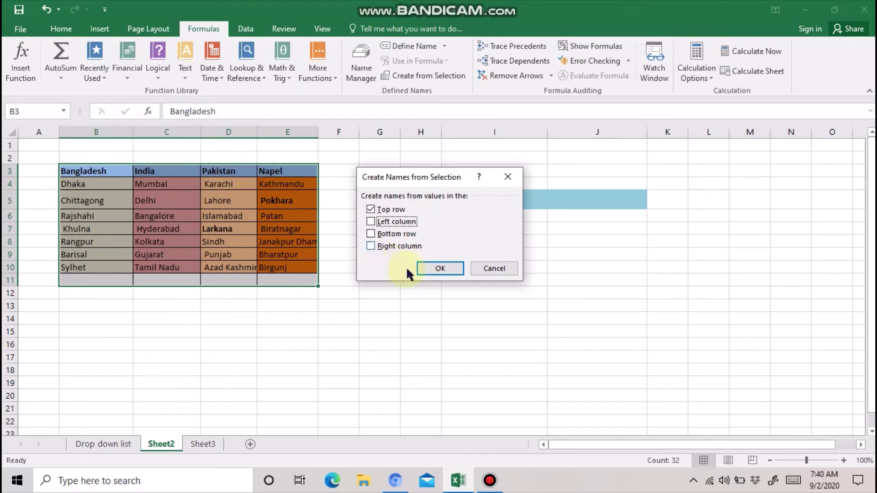
{"action": "left_click", "coordinate": [447, 270]}
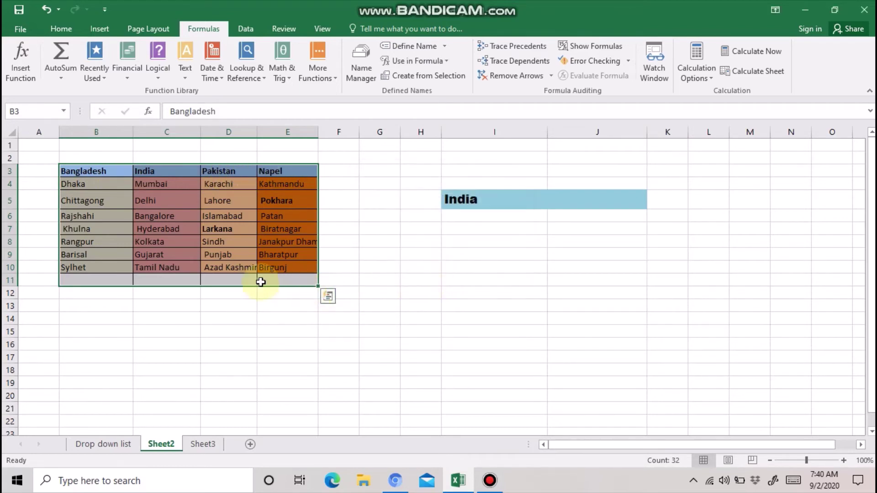
Review the country names and their ranges in Name Manager, and compare Bangladesh with its city cells B4:B10
{"action": "left_click", "coordinate": [228, 280]}
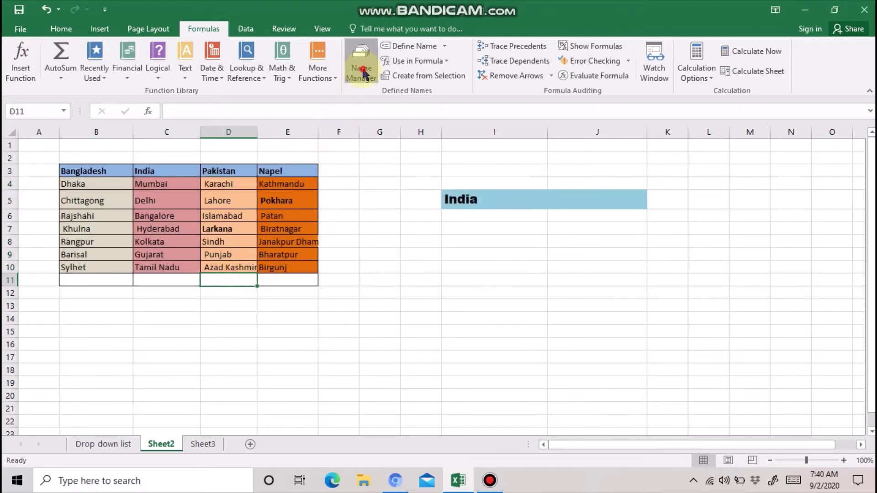
{"action": "left_click", "coordinate": [363, 72]}
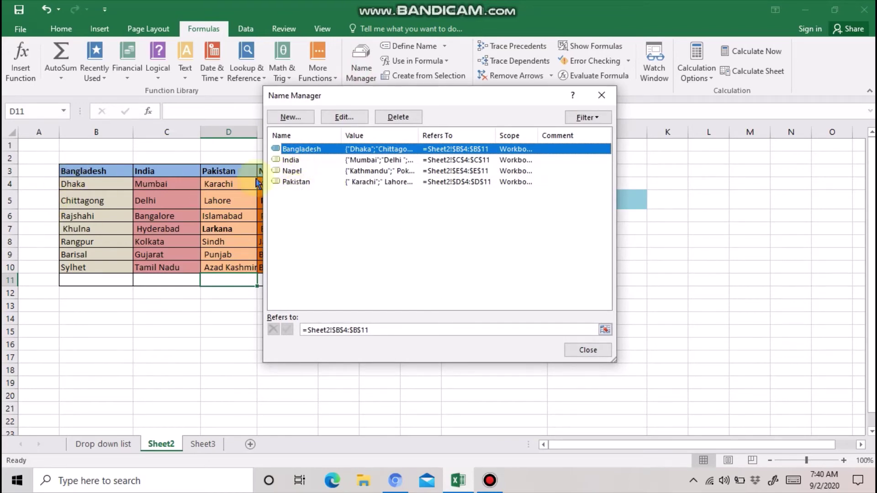
{"action": "left_click", "coordinate": [589, 350]}
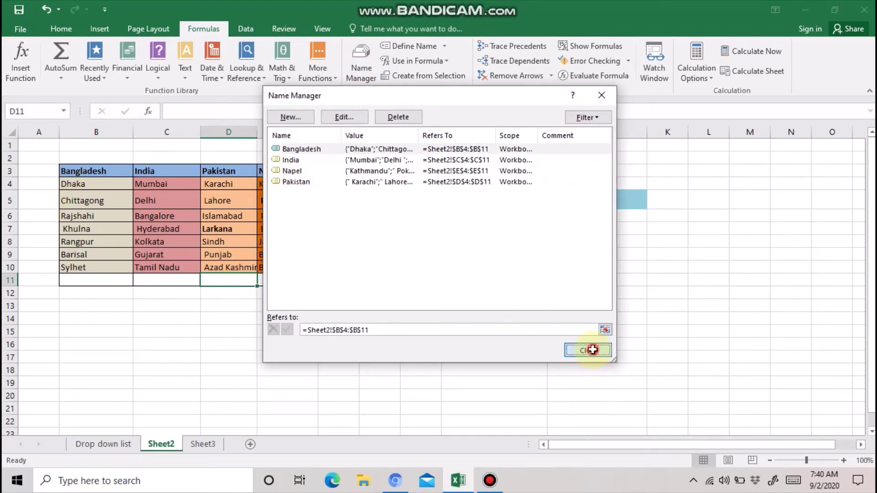
{"action": "left_click", "coordinate": [110, 254]}
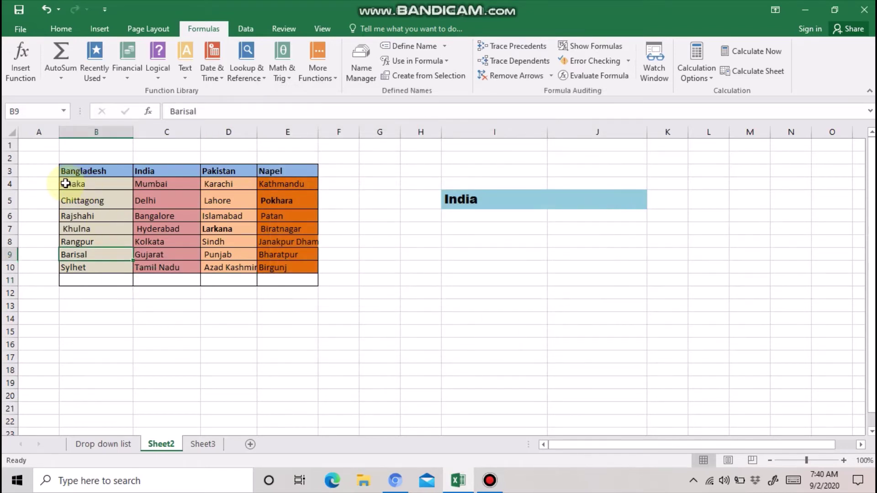
{"action": "left_click_drag", "start_coordinate": [66, 184], "coordinate": [119, 266]}
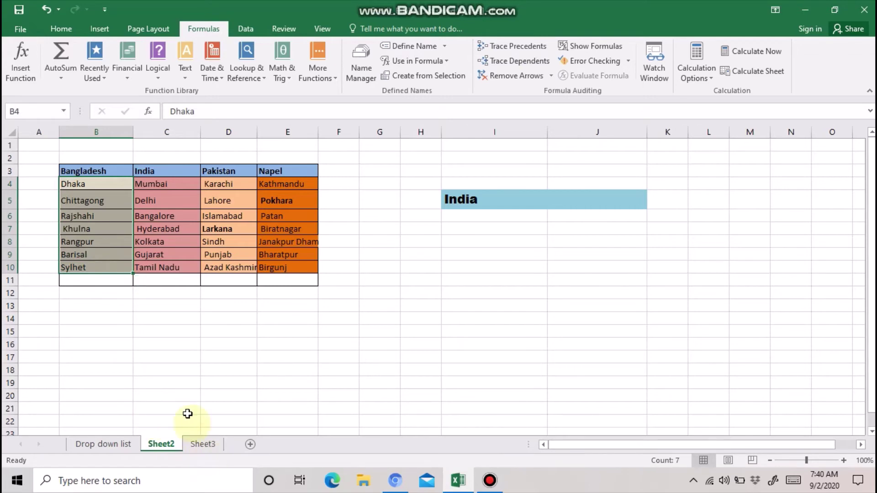
{"action": "left_click", "coordinate": [67, 186]}
{"action": "left_click_drag", "start_coordinate": [67, 187], "coordinate": [112, 272]}
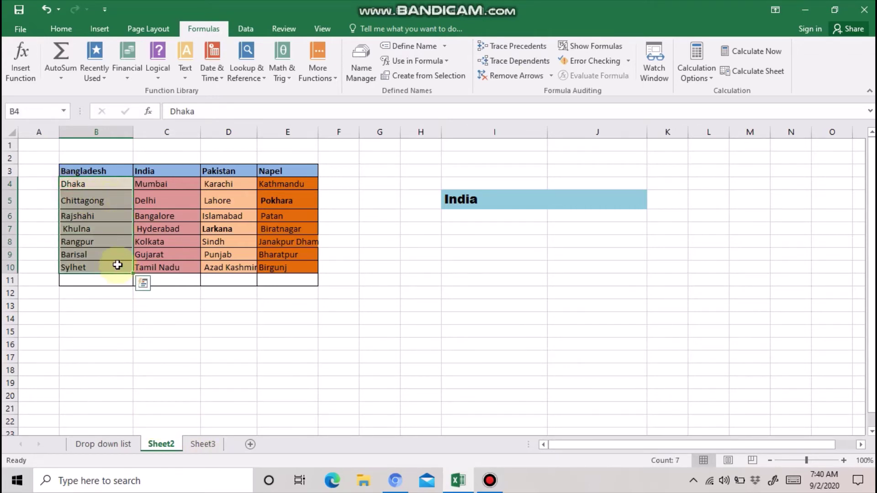
{"action": "left_click", "coordinate": [63, 168]}
{"action": "left_click_drag", "start_coordinate": [92, 184], "coordinate": [111, 265]}
{"action": "left_click", "coordinate": [111, 267]}
{"action": "left_click", "coordinate": [395, 275]}
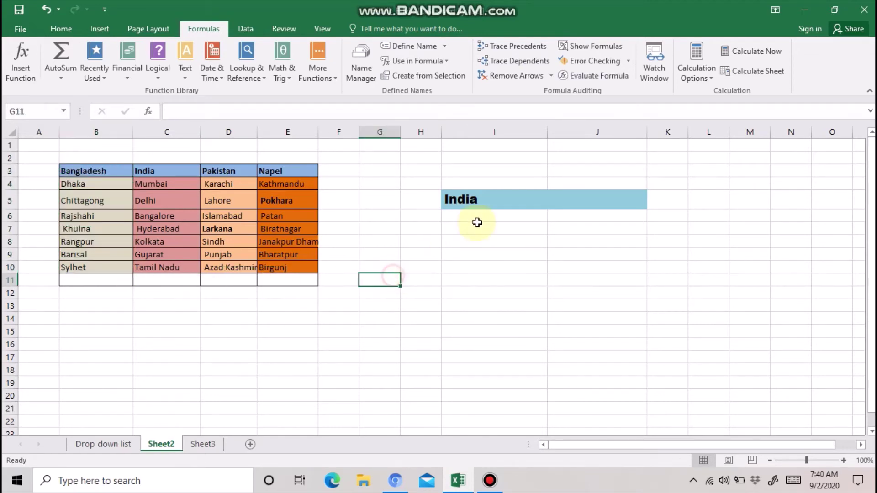
Recheck the defined names in Name Manager and look at the finished example on the Drop down list sheet
{"action": "left_click", "coordinate": [491, 201]}
{"action": "left_click", "coordinate": [593, 203]}
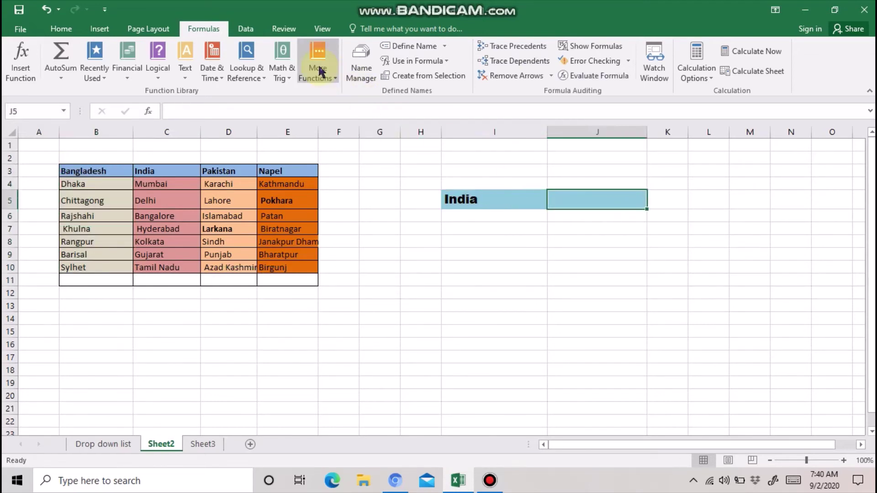
{"action": "left_click", "coordinate": [361, 58]}
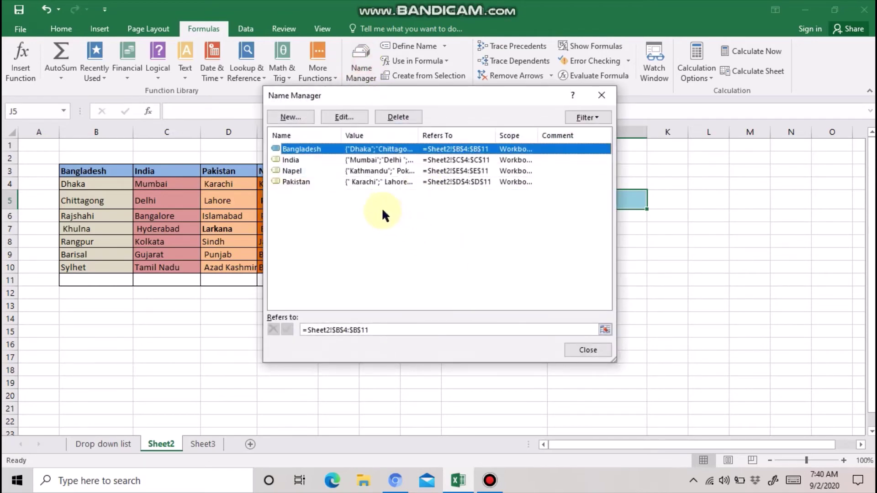
{"action": "left_click", "coordinate": [598, 350]}
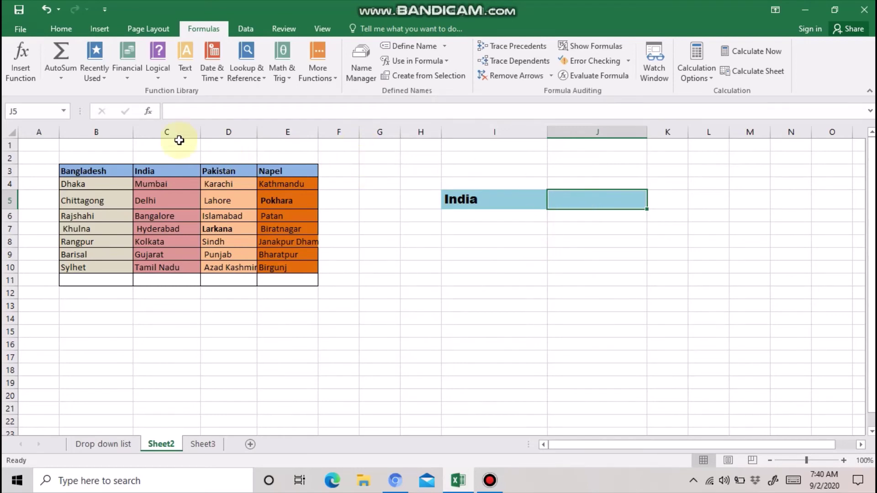
{"action": "left_click", "coordinate": [112, 445]}
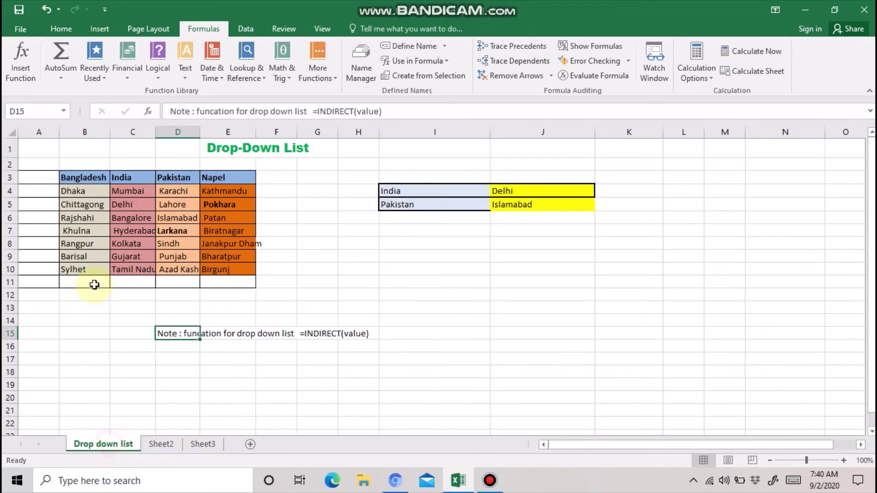
{"action": "left_click", "coordinate": [86, 204]}
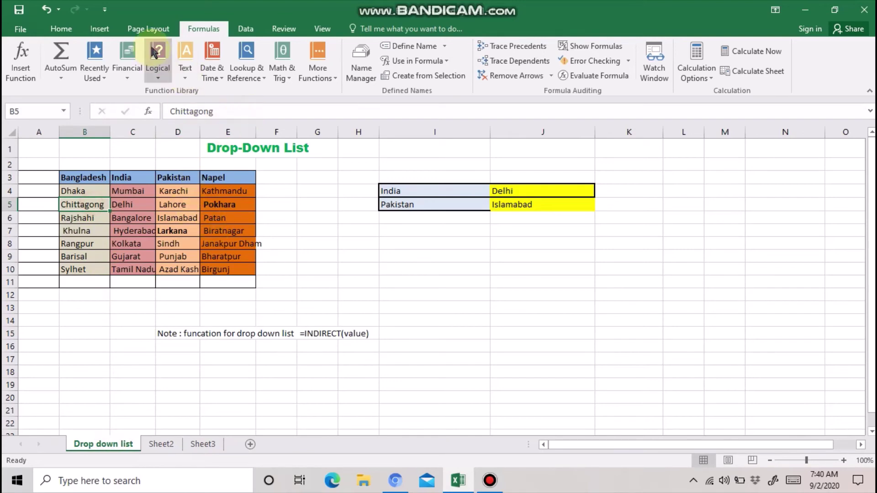
{"action": "left_click", "coordinate": [161, 444]}
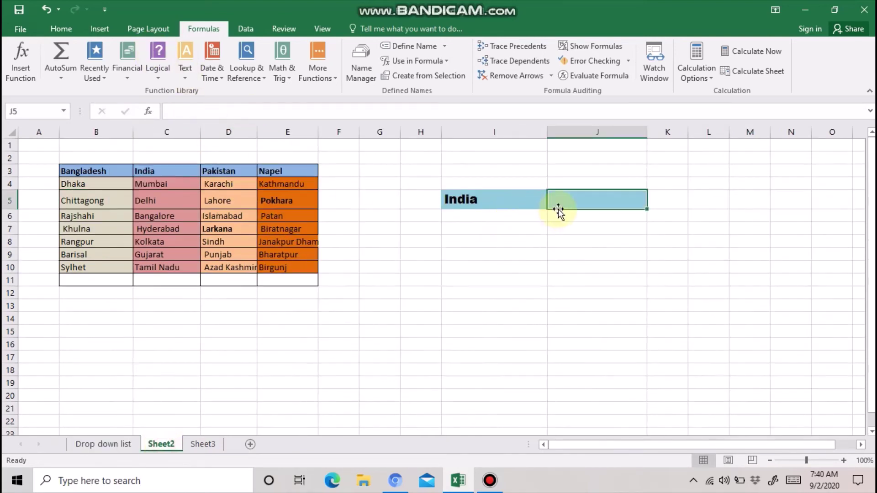
{"action": "double_click", "coordinate": [569, 204]}
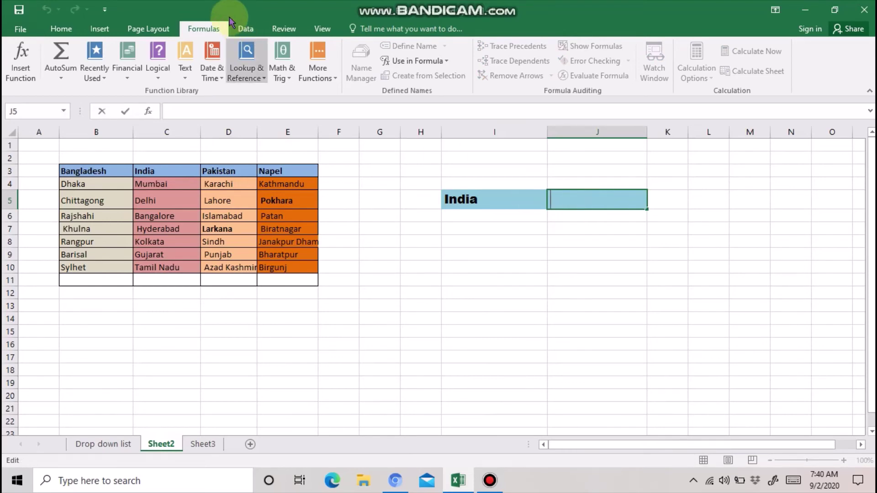
{"action": "left_click", "coordinate": [246, 29]}
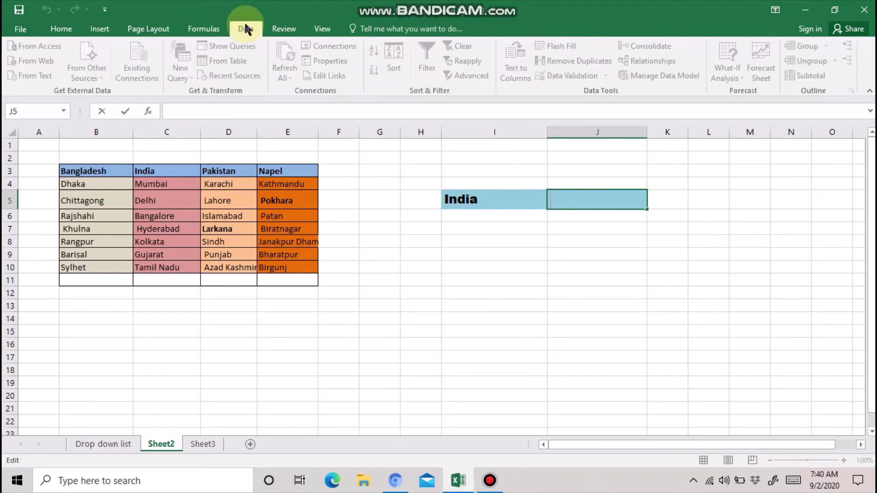
{"action": "left_click", "coordinate": [205, 27]}
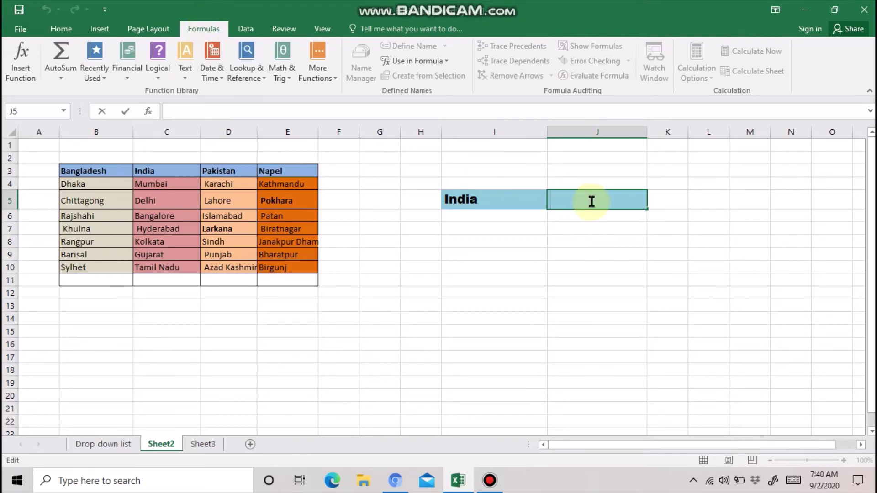
{"action": "left_click", "coordinate": [247, 29]}
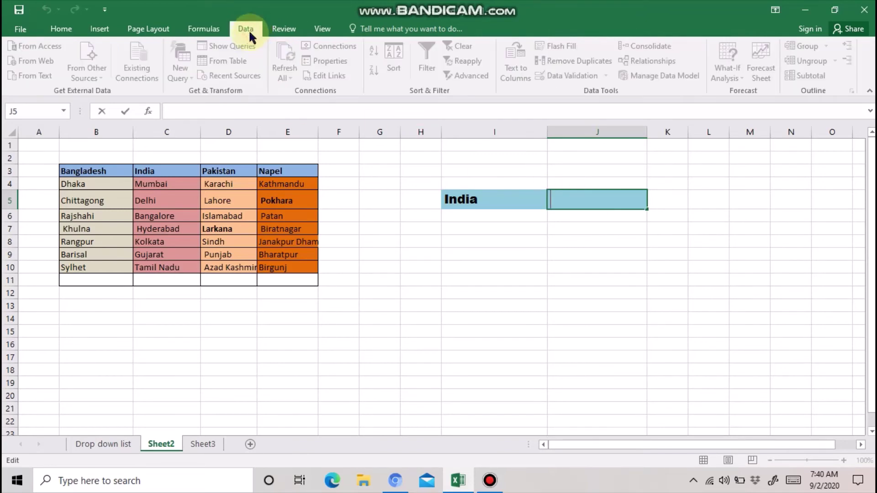
{"action": "left_click", "coordinate": [577, 247]}
Add list data validation to the empty city cell J5 with the source =INDIRECT($I$5)
{"action": "left_click", "coordinate": [582, 202]}
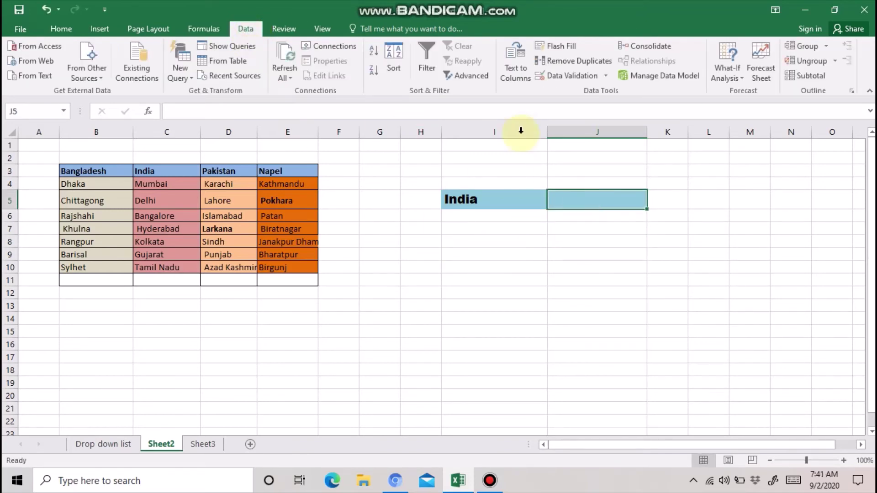
{"action": "left_click", "coordinate": [604, 77]}
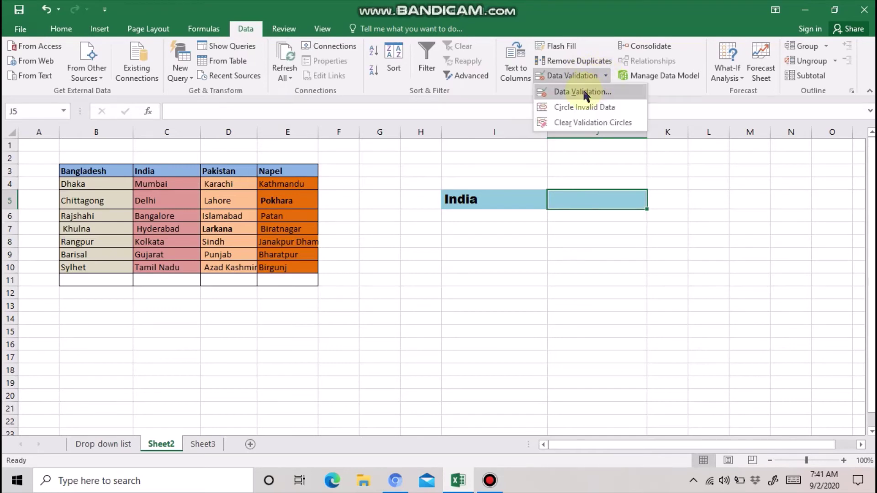
{"action": "left_click", "coordinate": [585, 92]}
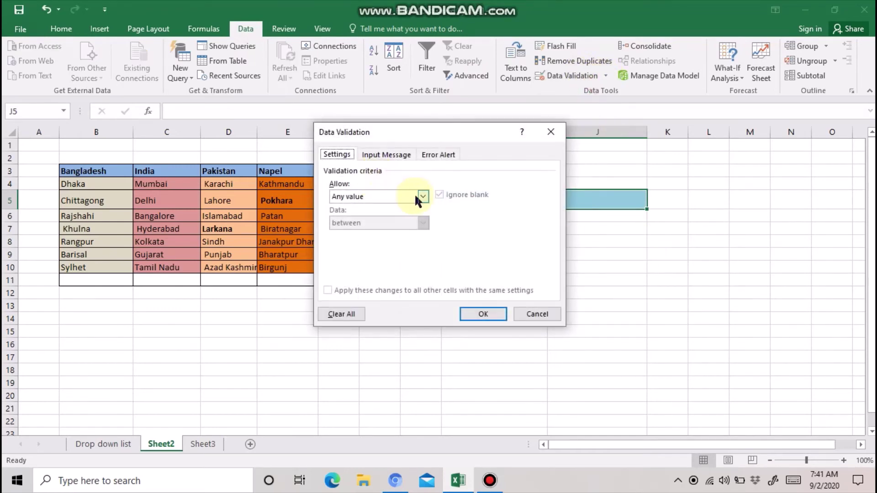
{"action": "left_click", "coordinate": [415, 196]}
{"action": "left_click", "coordinate": [384, 236]}
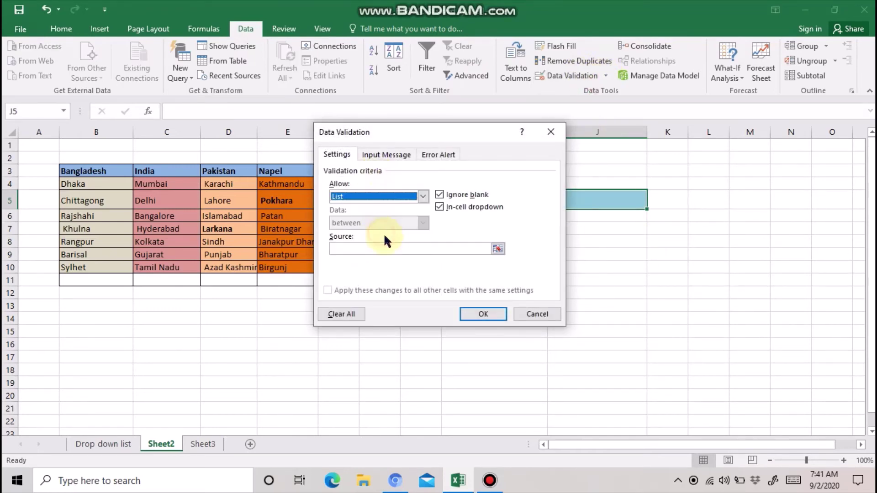
{"action": "left_click", "coordinate": [449, 247]}
{"action": "right_click", "coordinate": [408, 247]}
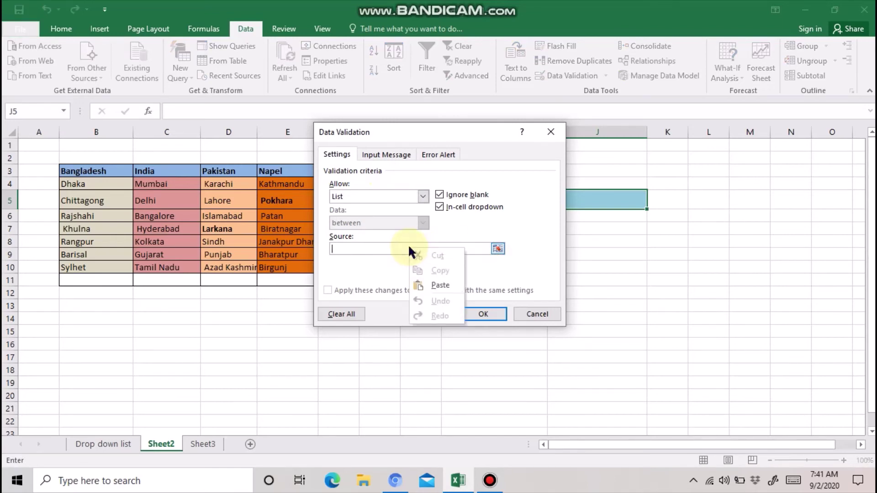
{"action": "left_click", "coordinate": [435, 283]}
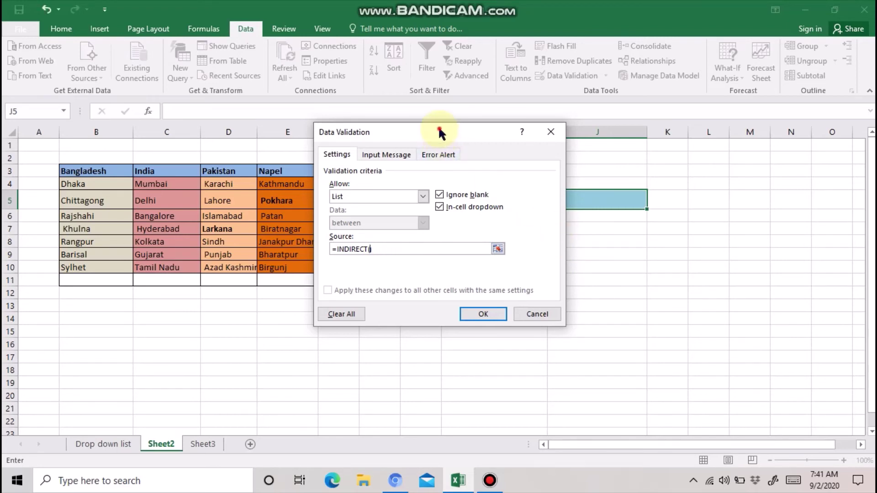
{"action": "left_click_drag", "start_coordinate": [439, 133], "coordinate": [664, 115]}
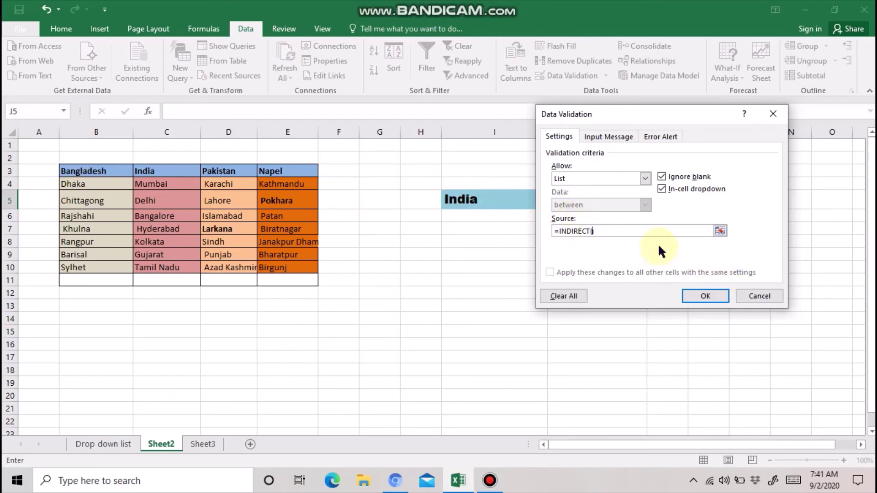
{"action": "left_click", "coordinate": [478, 203]}
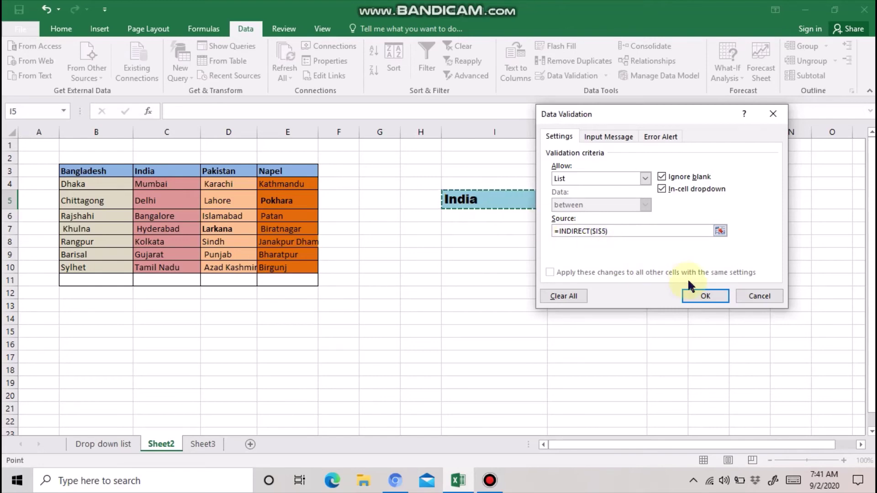
{"action": "left_click", "coordinate": [699, 292]}
Test the J5 city list for India by choosing Hyderabad and then Delhi
{"action": "left_click", "coordinate": [652, 202]}
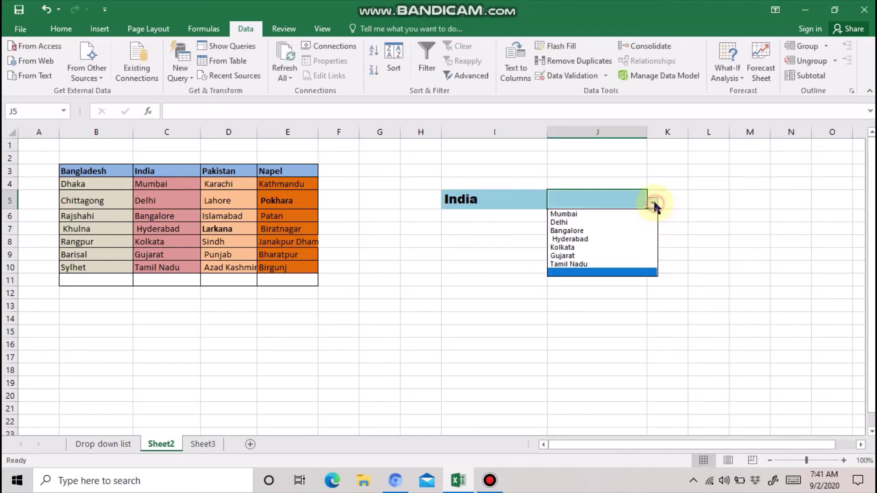
{"action": "left_click", "coordinate": [653, 202]}
{"action": "left_click", "coordinate": [652, 203]}
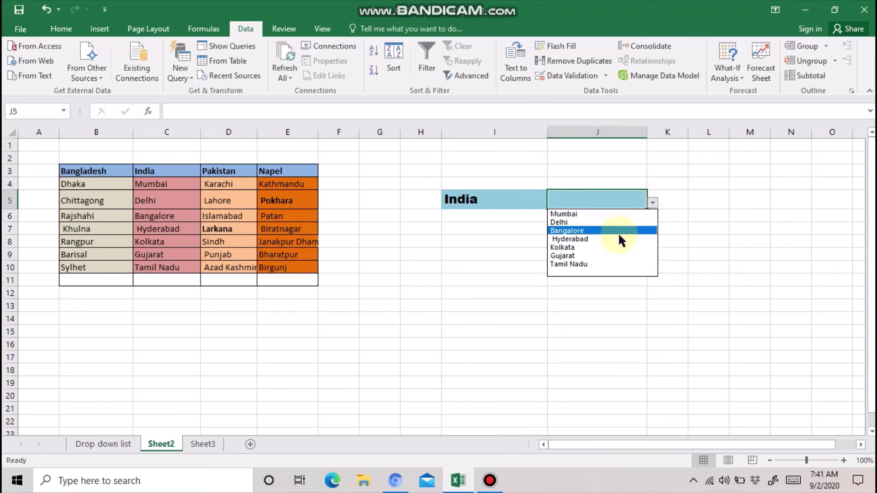
{"action": "left_click", "coordinate": [619, 238]}
{"action": "left_click", "coordinate": [658, 204]}
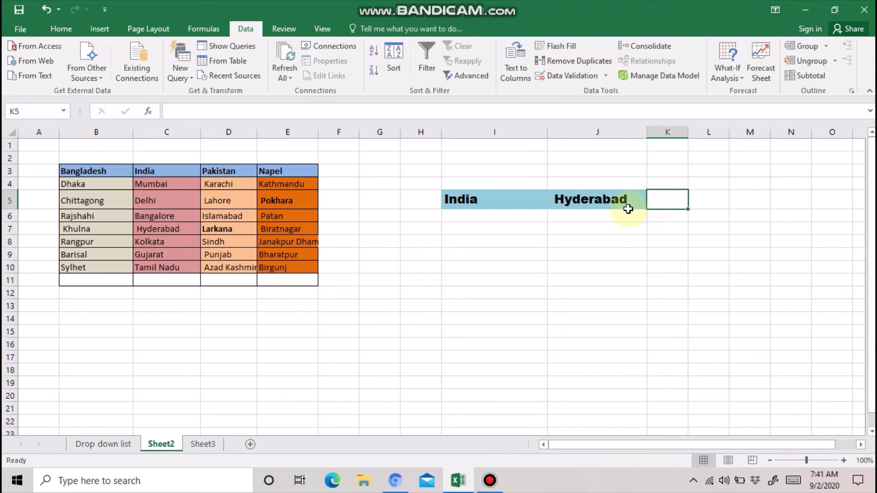
{"action": "left_click", "coordinate": [635, 200]}
{"action": "left_click", "coordinate": [653, 203]}
{"action": "left_click", "coordinate": [610, 226]}
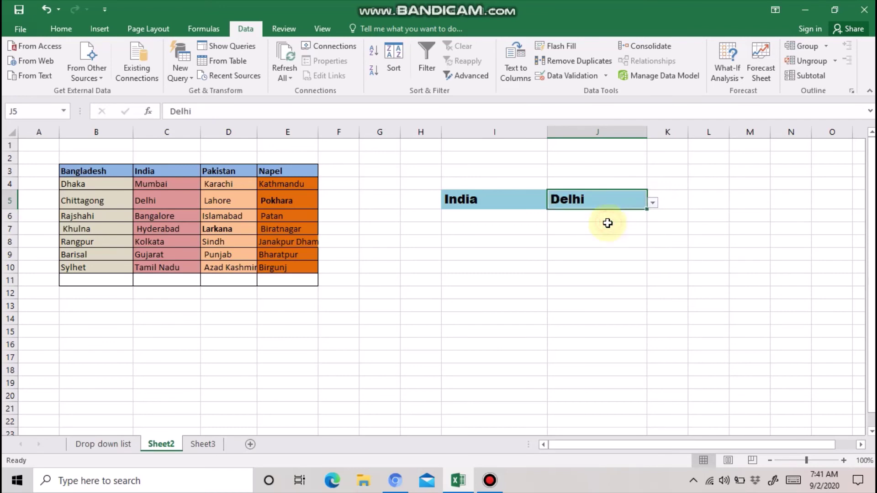
Switch the country in I5 to Bangladesh and try Dhaka, Chittagong and Khulna from the J5 city list
{"action": "left_click", "coordinate": [494, 199]}
{"action": "left_click", "coordinate": [552, 202]}
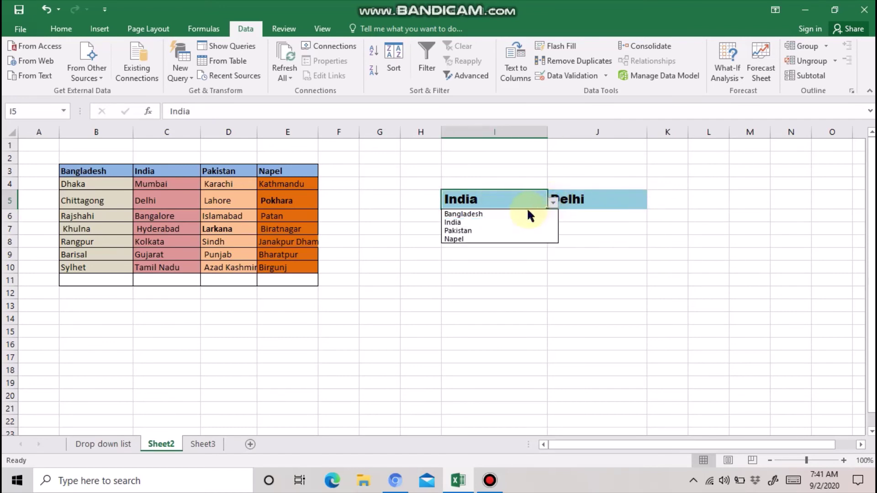
{"action": "left_click", "coordinate": [525, 214]}
{"action": "left_click", "coordinate": [604, 201]}
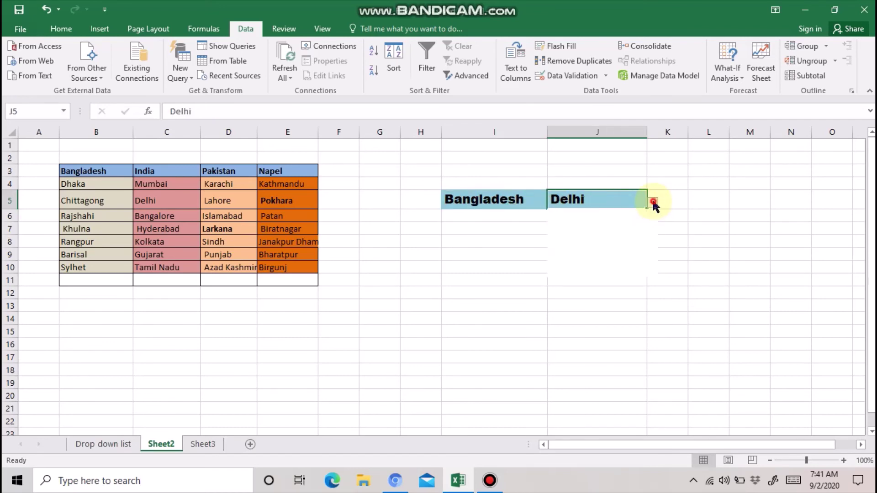
{"action": "left_click", "coordinate": [652, 202]}
{"action": "left_click", "coordinate": [622, 213]}
{"action": "left_click", "coordinate": [653, 203]}
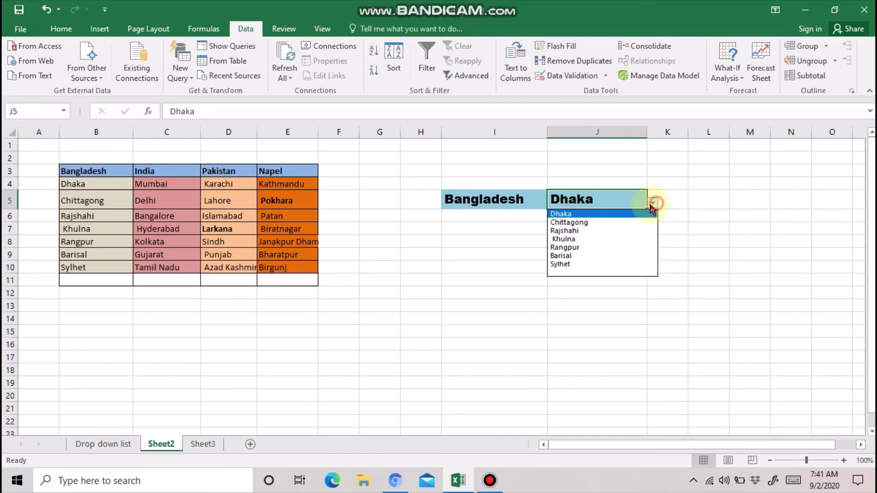
{"action": "left_click", "coordinate": [615, 223]}
{"action": "left_click", "coordinate": [653, 203]}
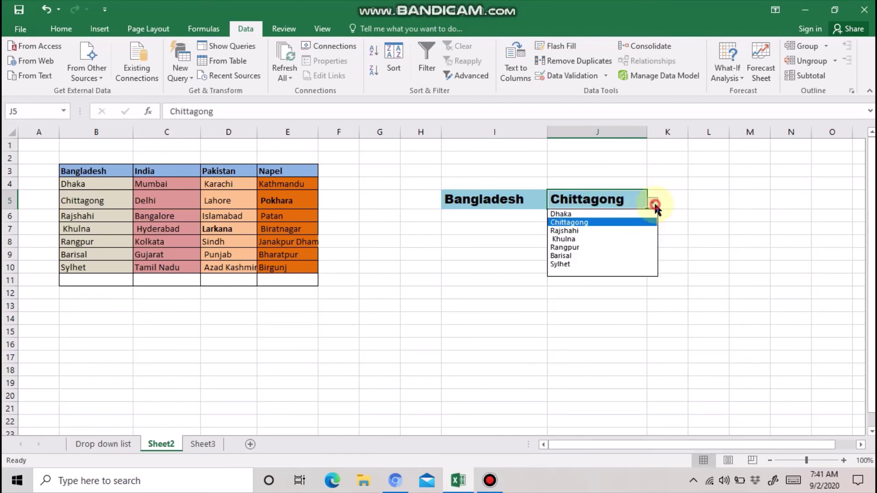
{"action": "left_click", "coordinate": [613, 238]}
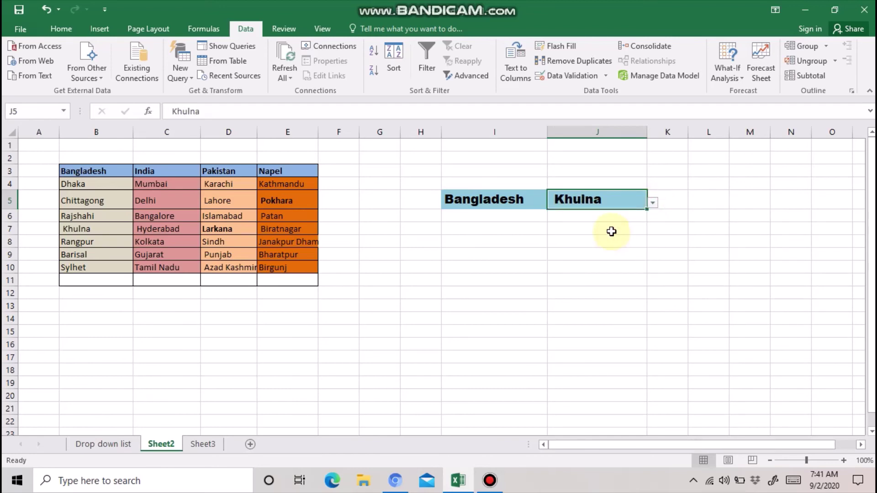
Change the country in I5 to India and then to Pakistan
{"action": "left_click", "coordinate": [530, 202]}
{"action": "left_click", "coordinate": [550, 202]}
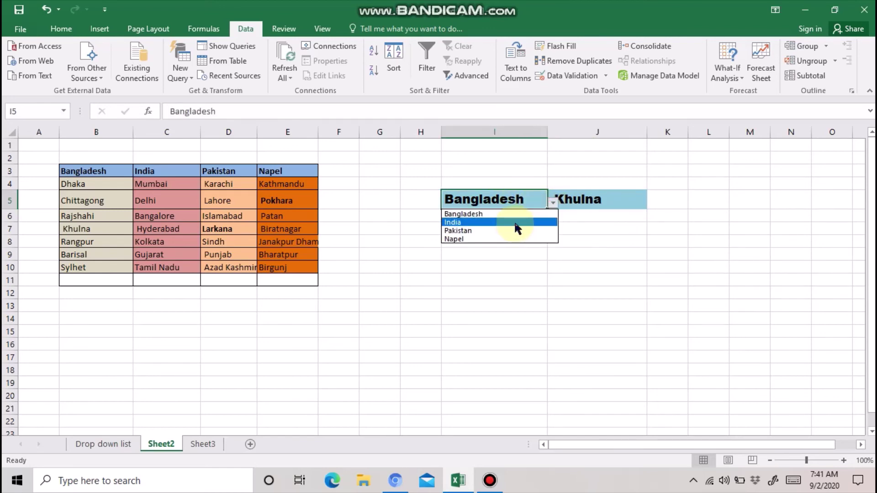
{"action": "left_click", "coordinate": [516, 223]}
{"action": "left_click", "coordinate": [552, 202]}
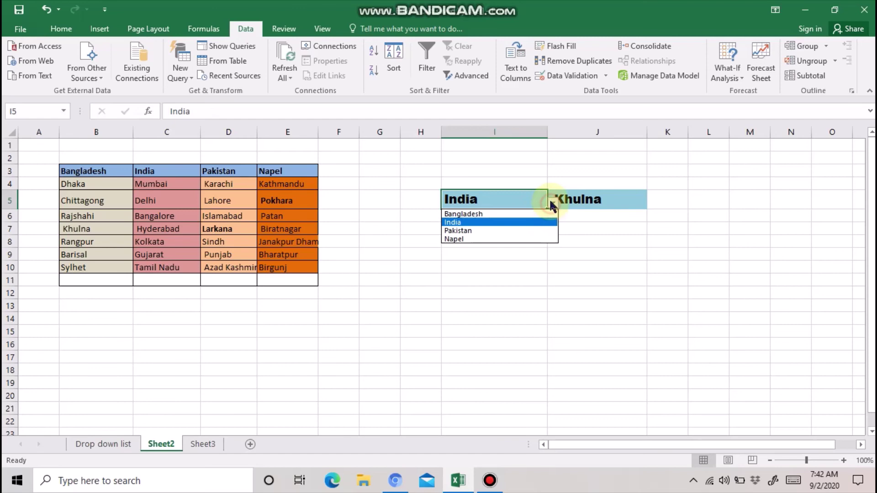
{"action": "left_click", "coordinate": [518, 231]}
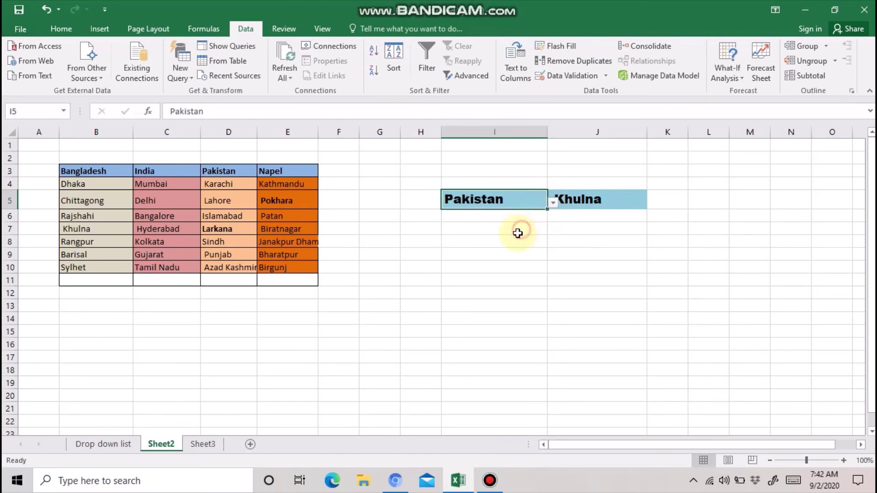
Try the Pakistani cities Karachi, Islamabad, Larkana and Sindh in turn from the J5 city list
{"action": "left_click", "coordinate": [625, 203]}
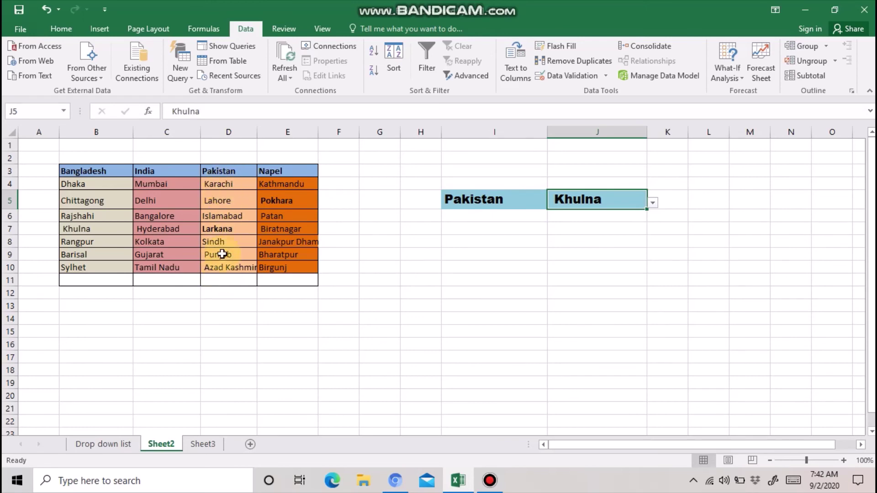
{"action": "left_click", "coordinate": [653, 203]}
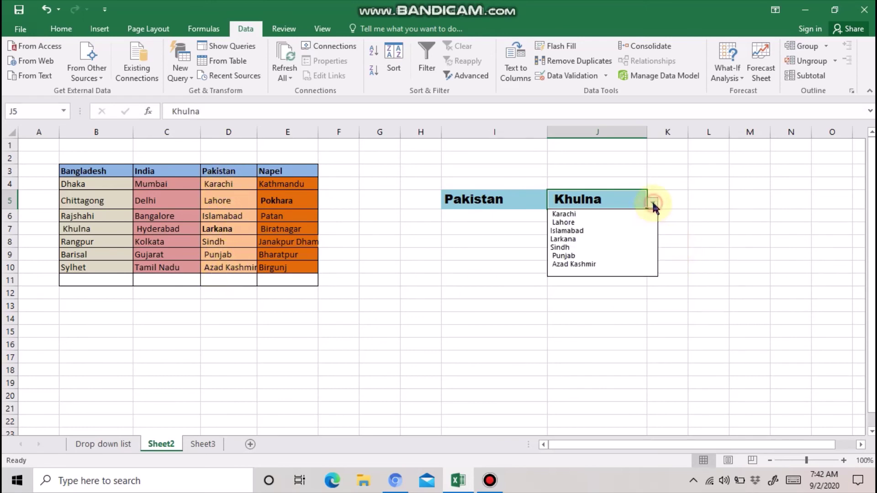
{"action": "left_click", "coordinate": [620, 213]}
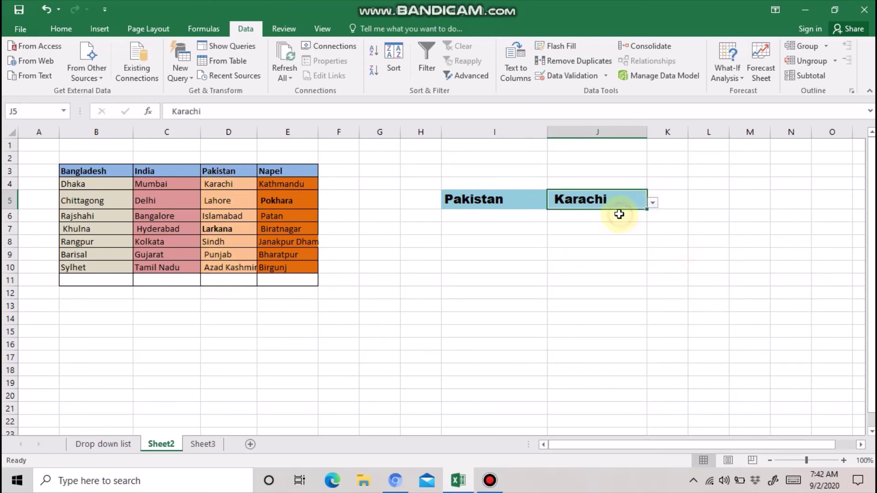
{"action": "left_click", "coordinate": [652, 204]}
{"action": "left_click", "coordinate": [612, 231]}
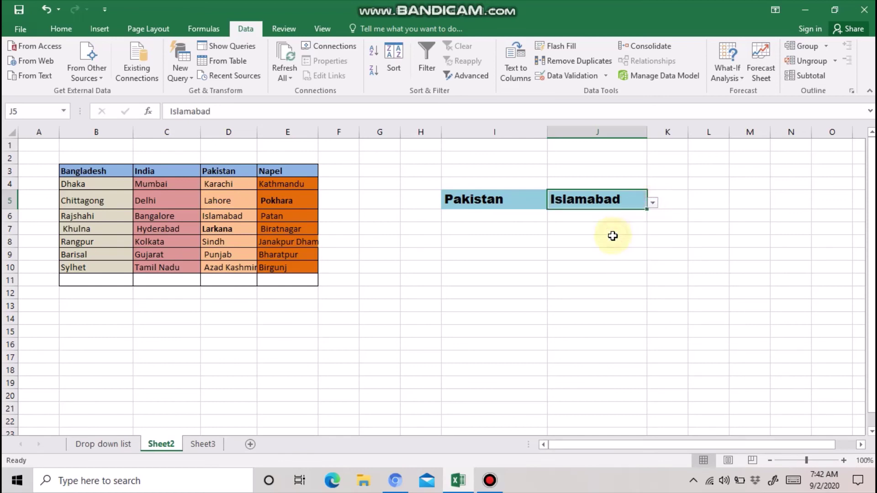
{"action": "left_click", "coordinate": [653, 203]}
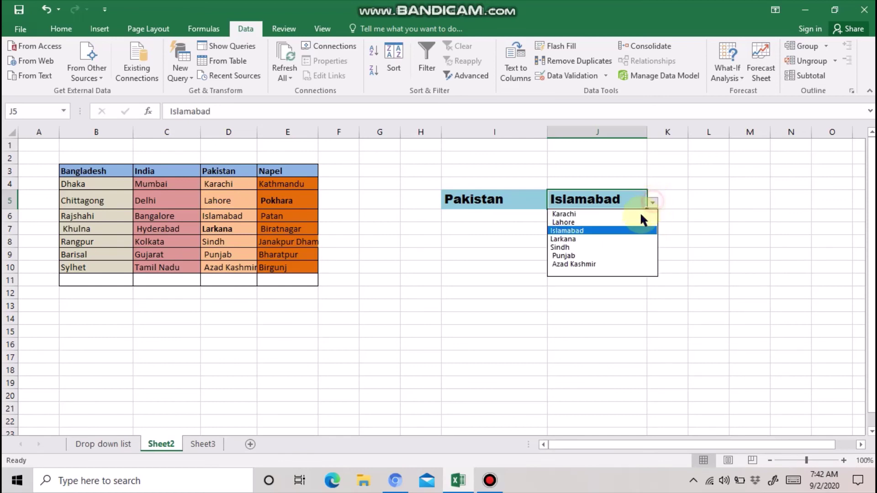
{"action": "left_click", "coordinate": [616, 243]}
{"action": "left_click", "coordinate": [653, 203]}
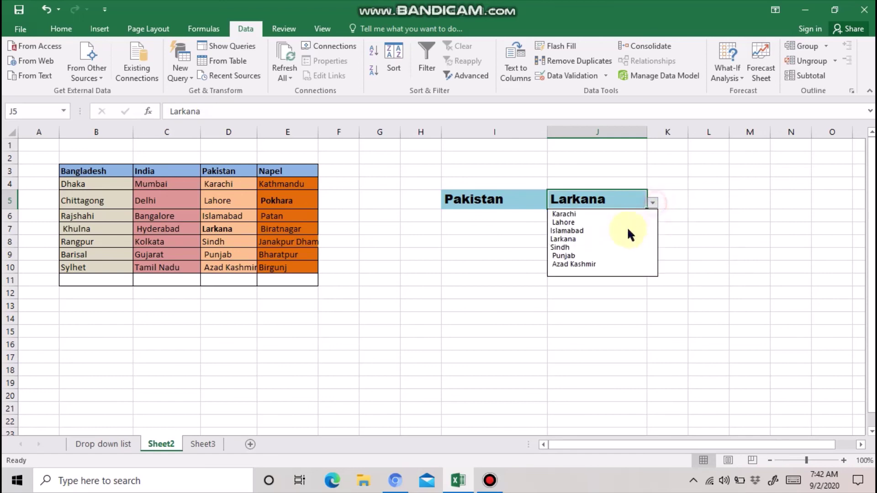
{"action": "left_click", "coordinate": [610, 244]}
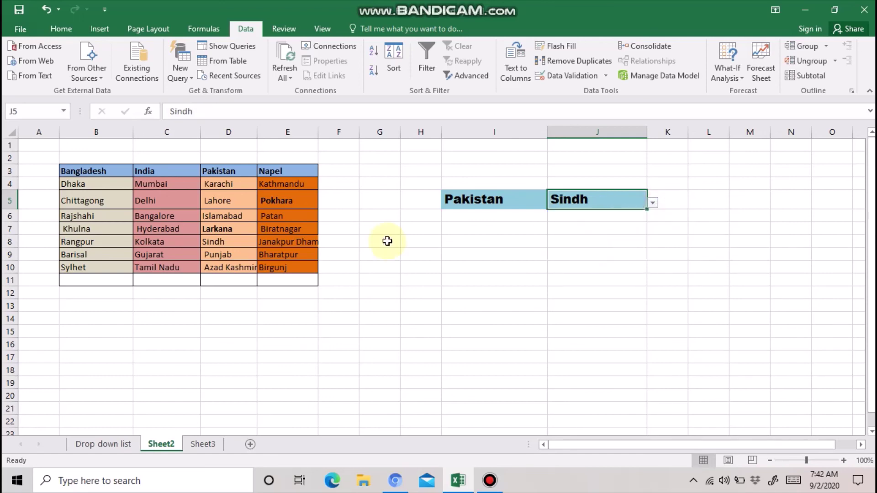
Set the country in I5 to Napel and choose Kathmandu, Pokhara and finally Patan from the J5 city list
{"action": "left_click", "coordinate": [498, 202]}
{"action": "left_click", "coordinate": [553, 202]}
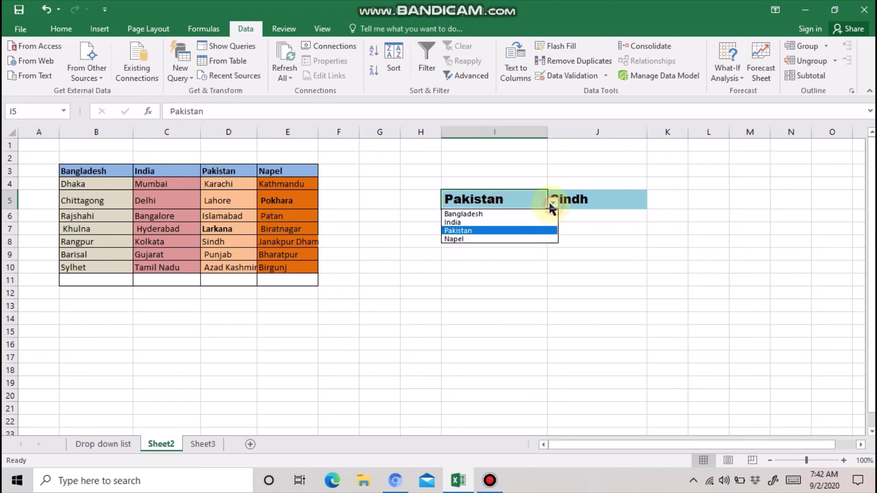
{"action": "left_click", "coordinate": [521, 236]}
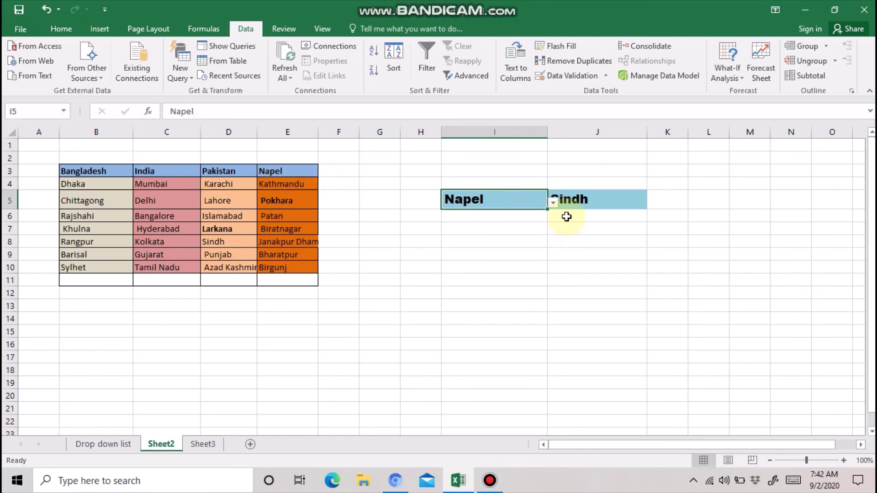
{"action": "left_click", "coordinate": [608, 203]}
{"action": "left_click", "coordinate": [653, 201]}
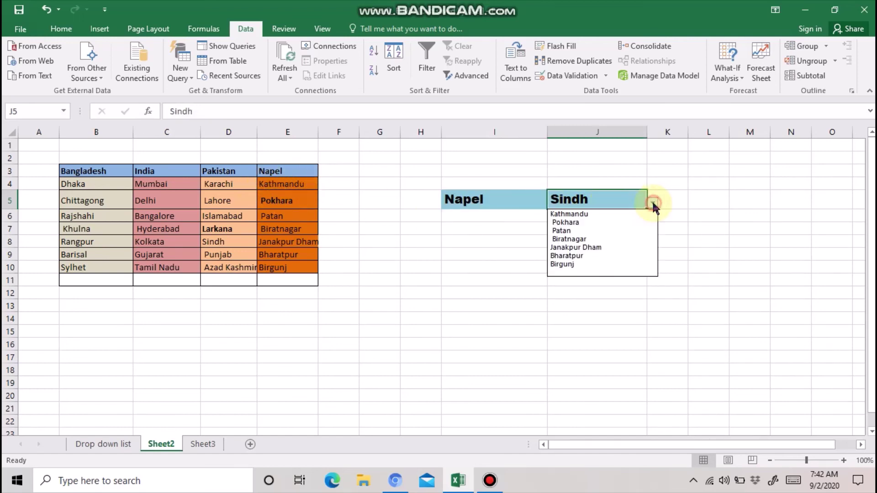
{"action": "left_click", "coordinate": [635, 214]}
{"action": "left_click", "coordinate": [653, 202]}
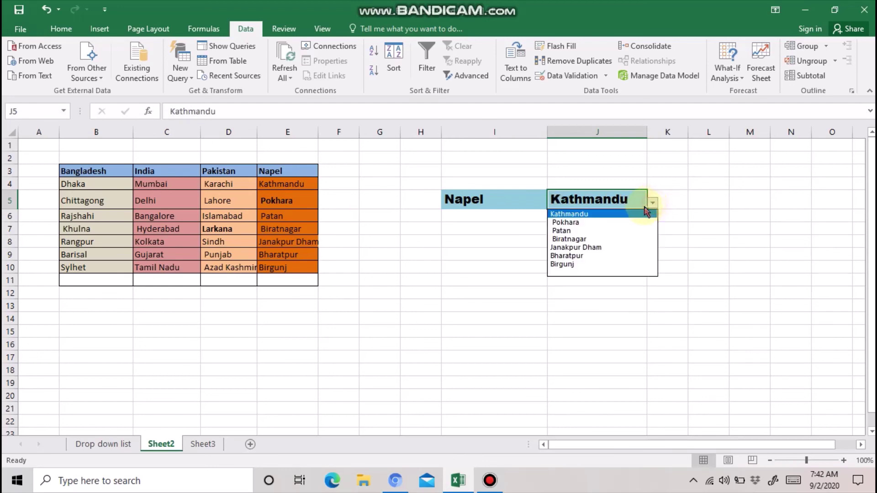
{"action": "left_click", "coordinate": [631, 223]}
{"action": "left_click", "coordinate": [652, 203]}
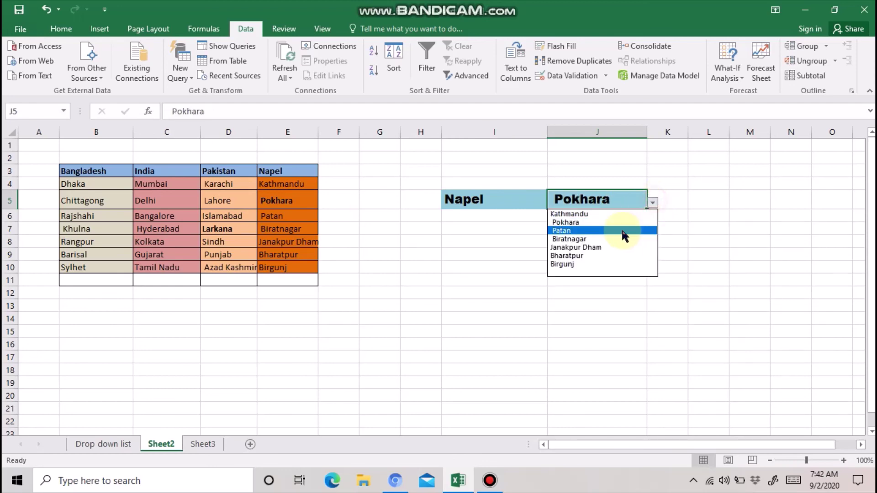
{"action": "left_click", "coordinate": [622, 232]}
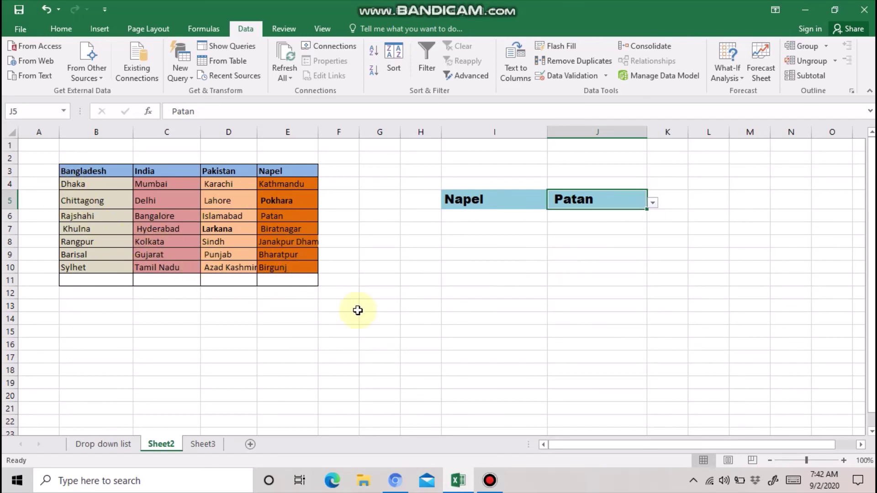
{"action": "left_click", "coordinate": [397, 304]}
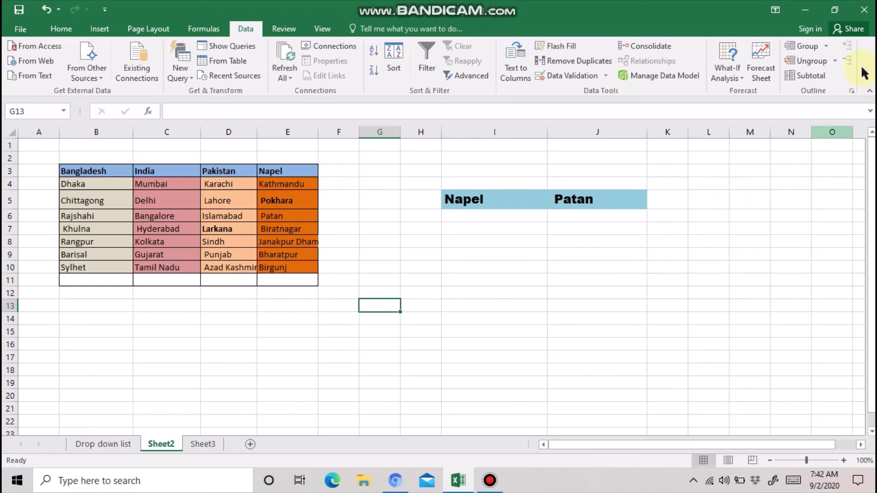
{"action": "left_click", "coordinate": [864, 10]}
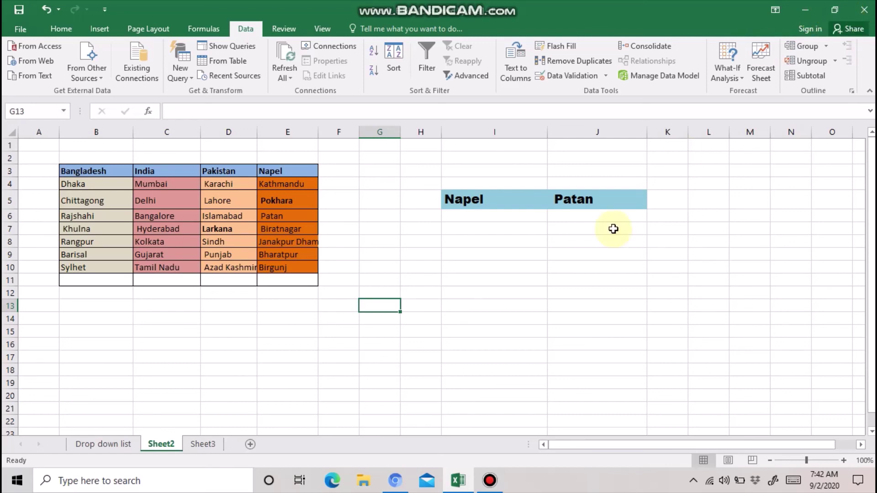
{"action": "left_click", "coordinate": [489, 479]}
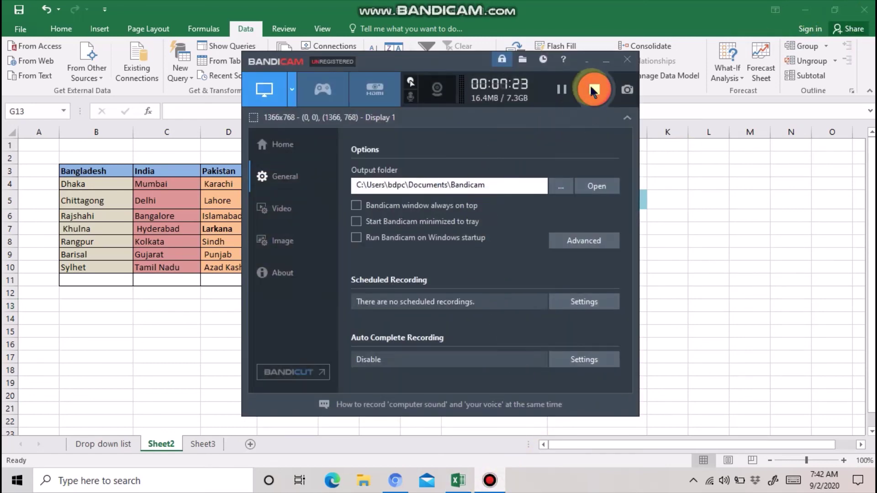